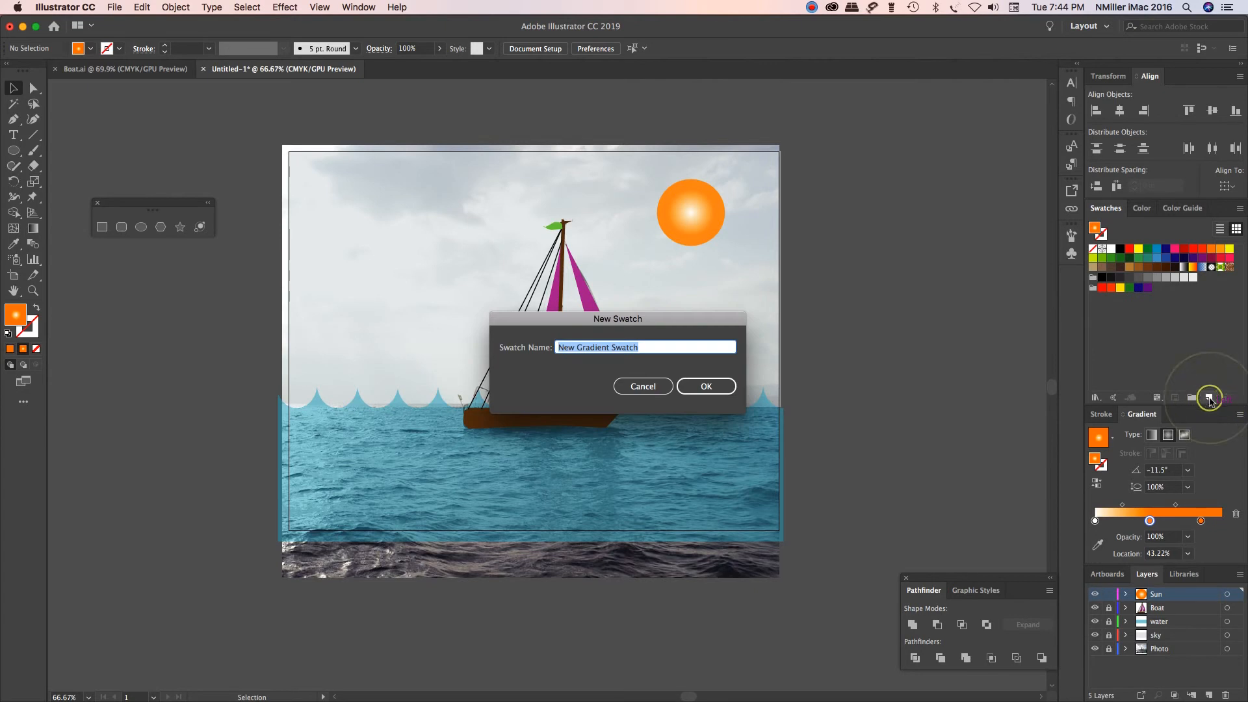
- Name the new gradient swatch Sun and save it
type("Sun")
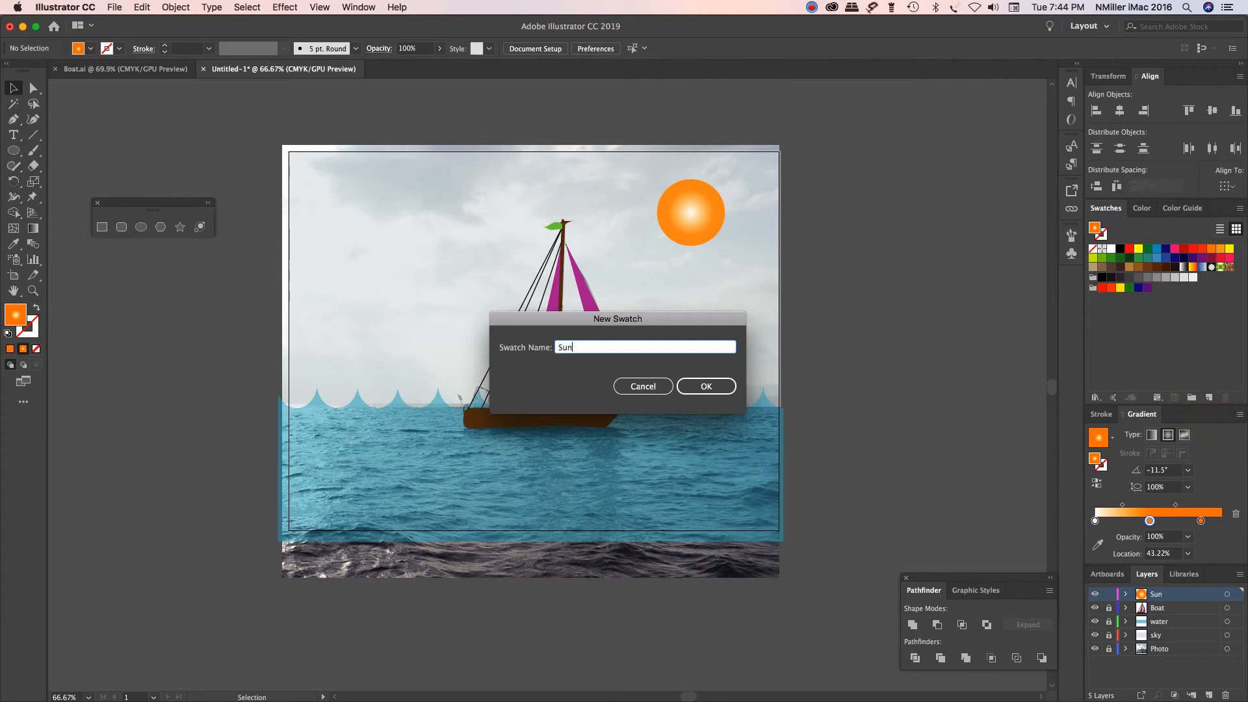
key("Return")
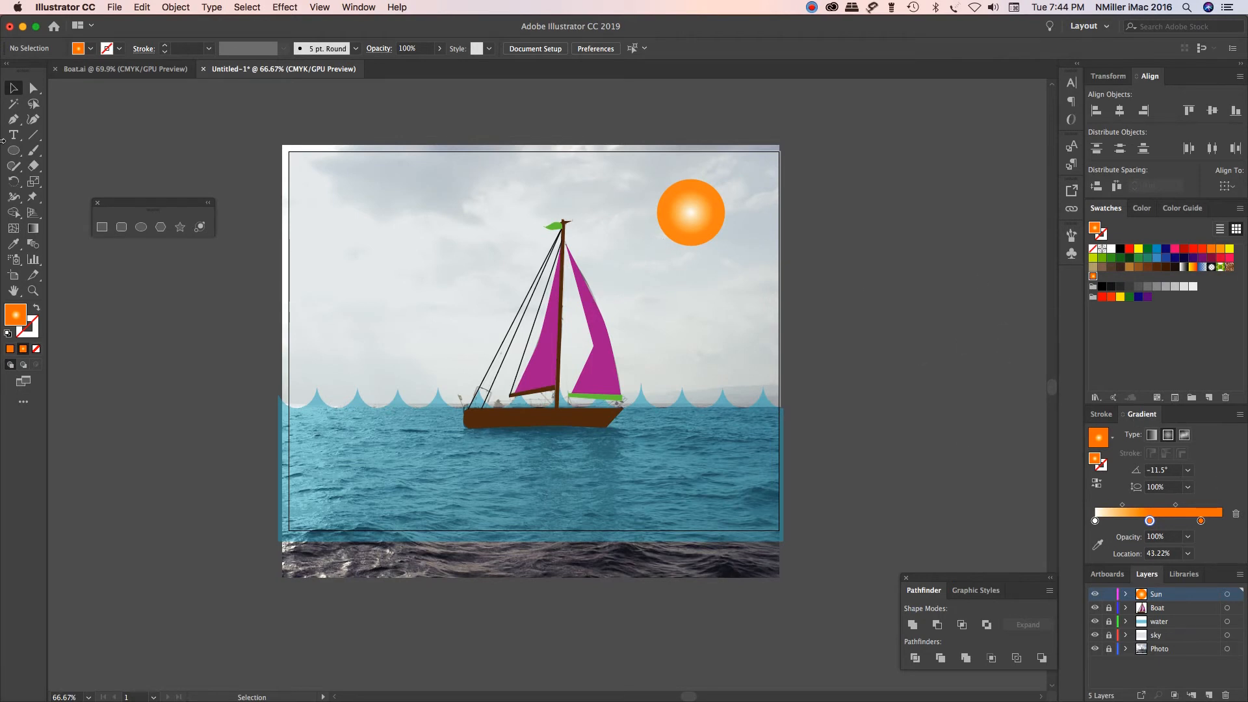
- Draw a narrow four-sided sun ray with the Pen tool, widening from the sun's lower edge down to the waterline
left_click(13, 119)
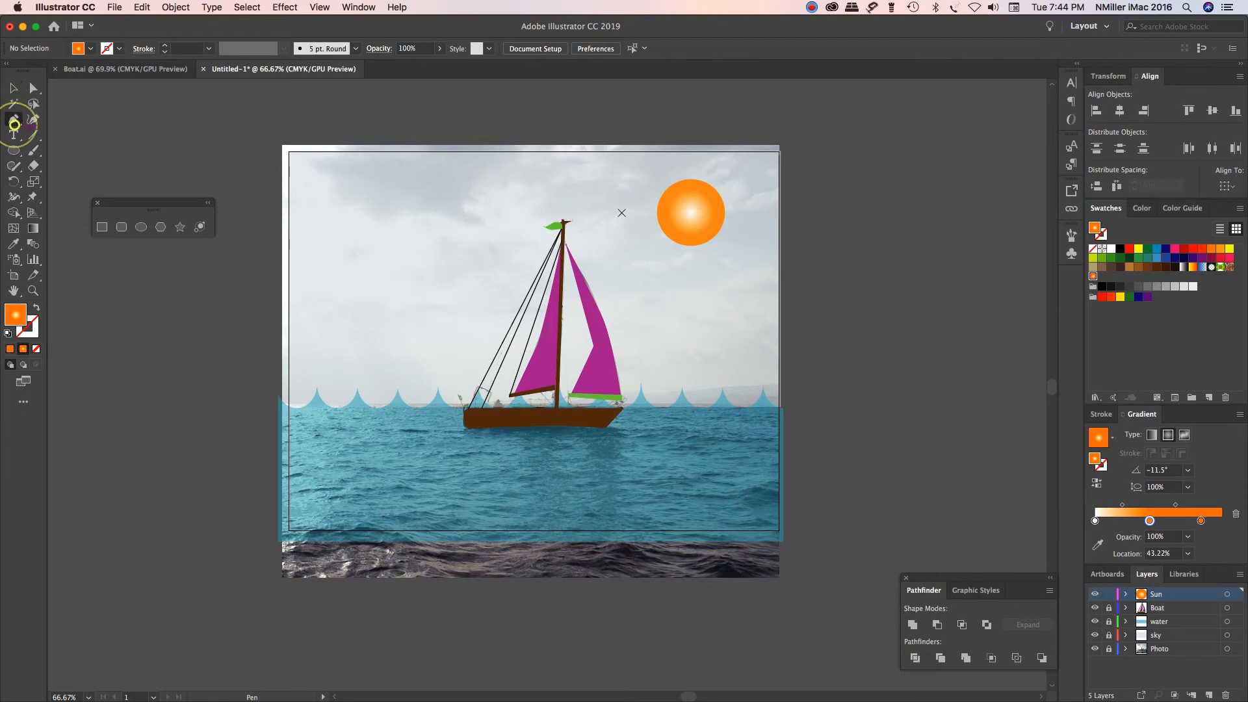
left_click(692, 245)
left_click(684, 408)
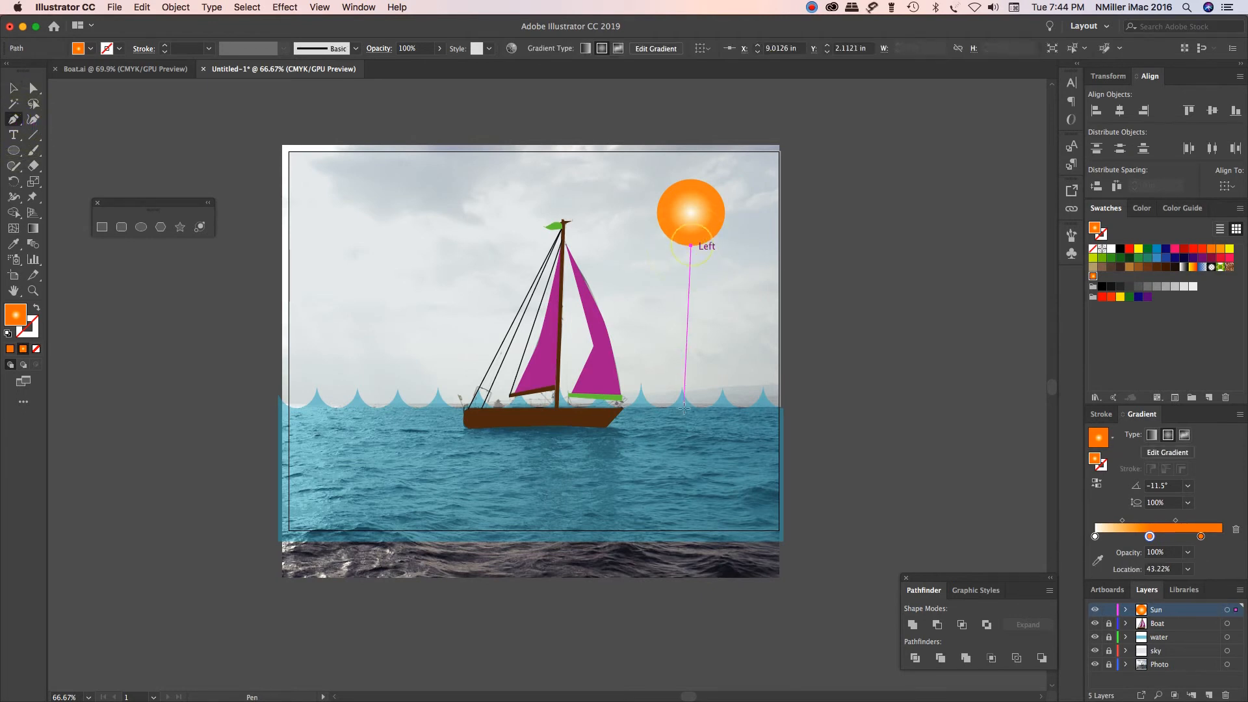
left_click(724, 408)
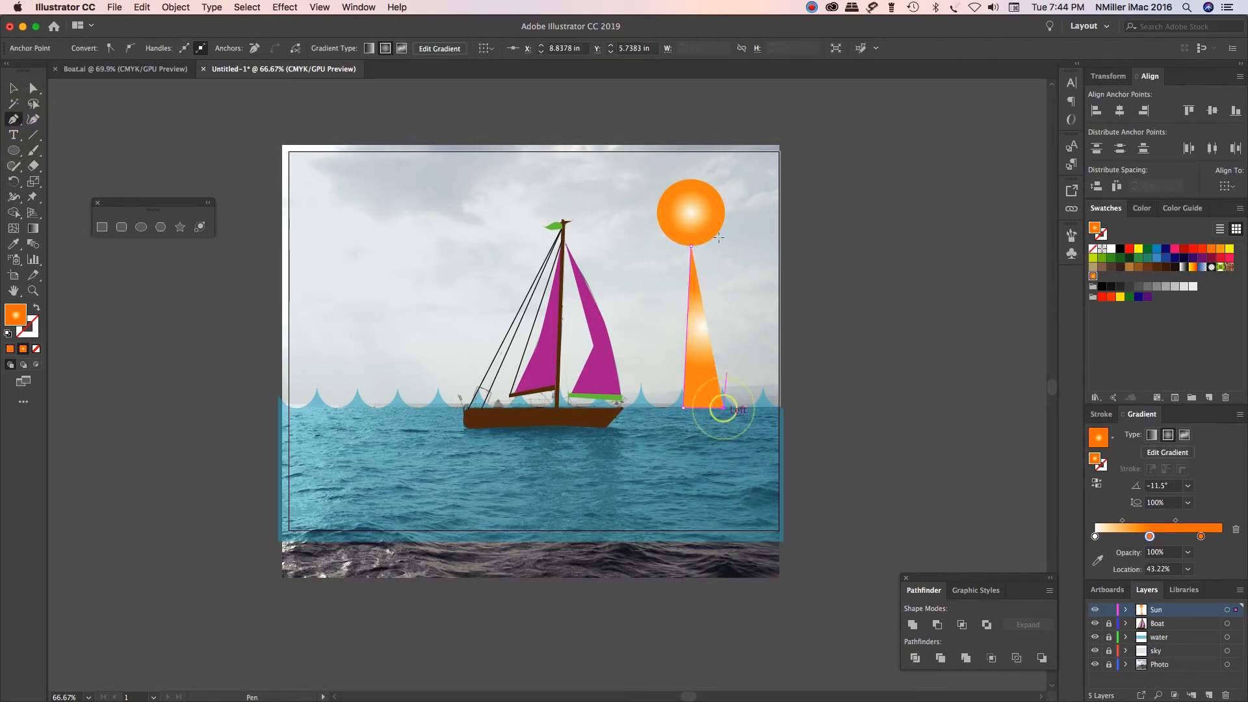
left_click(705, 240)
left_click(691, 245)
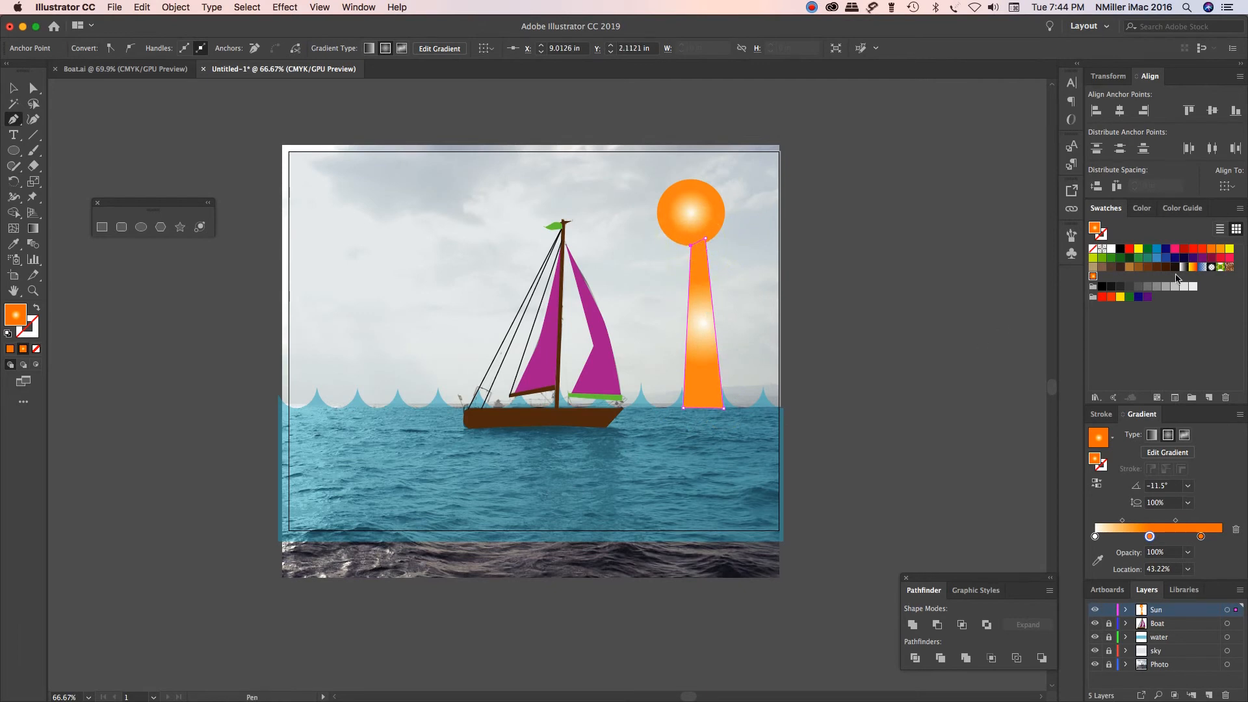
- Change the ray's gradient to linear and run it along the ray at about 93°, with orange at the sun and white at the waterline
left_click(1152, 435)
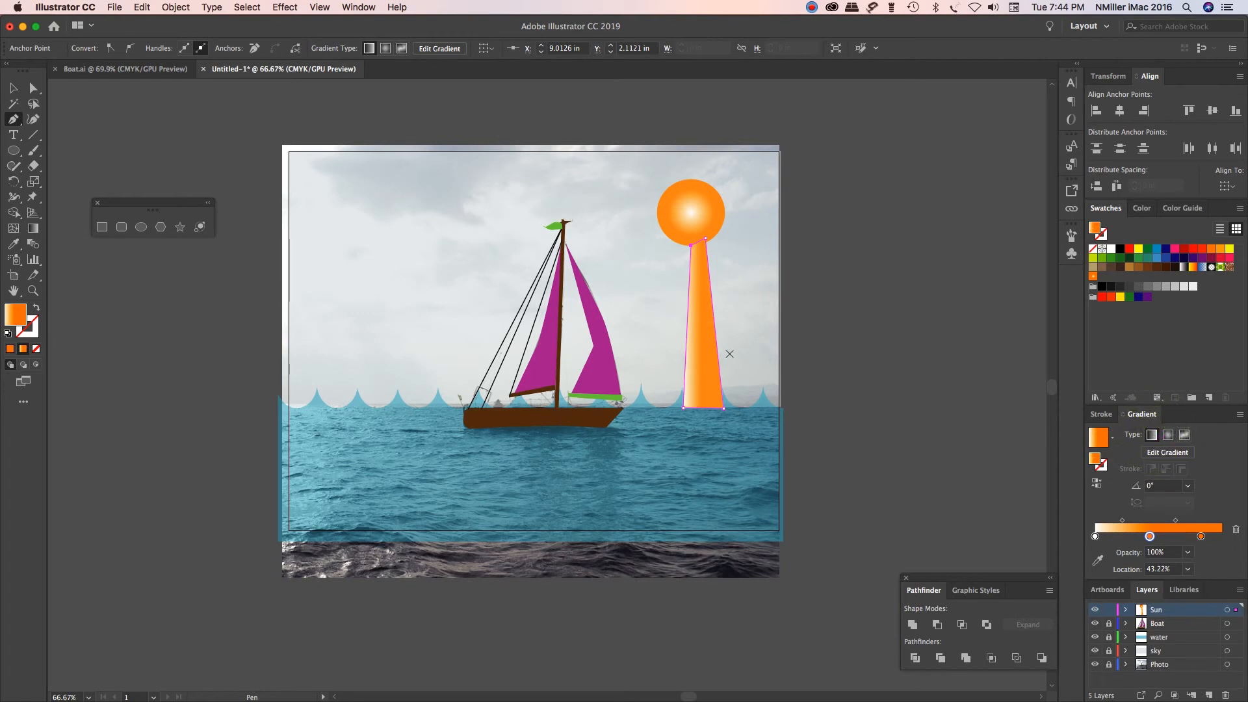
left_click(33, 228)
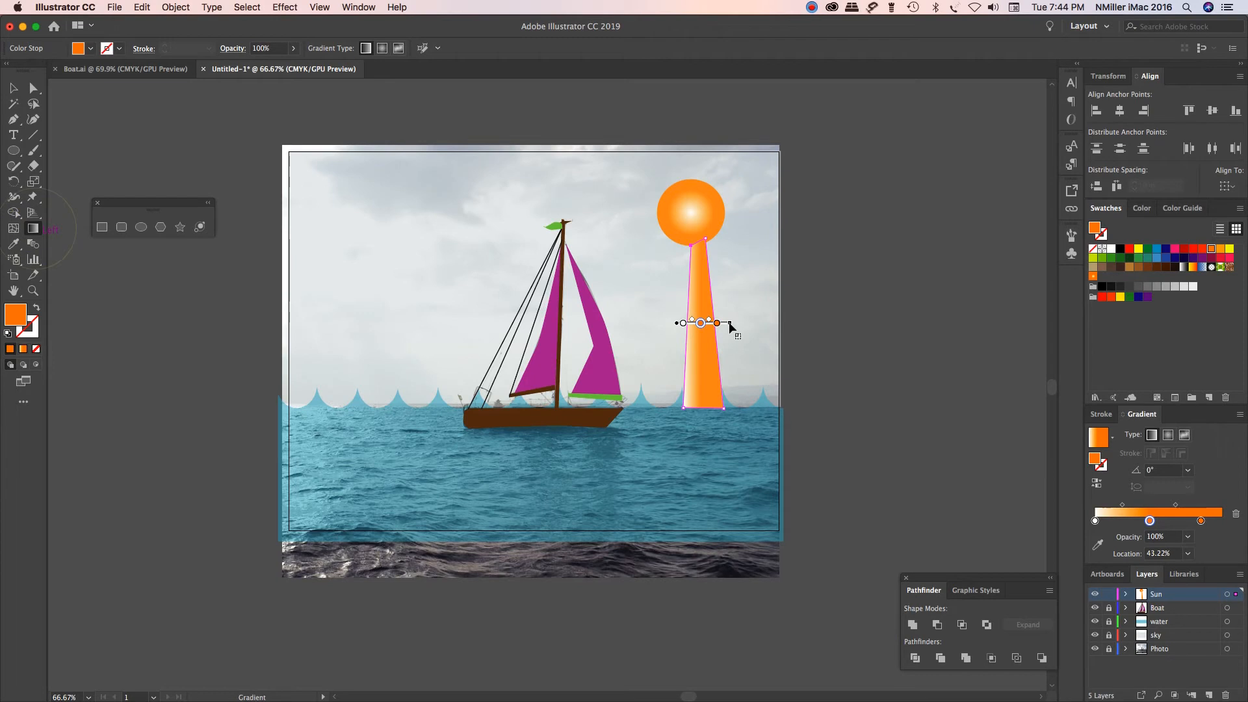
mouse_move(733, 327)
left_mouse_down()
mouse_move(718, 325)
mouse_move(687, 364)
mouse_move(728, 355)
mouse_move(737, 305)
mouse_move(689, 280)
mouse_move(686, 248)
mouse_move(702, 247)
left_mouse_up()
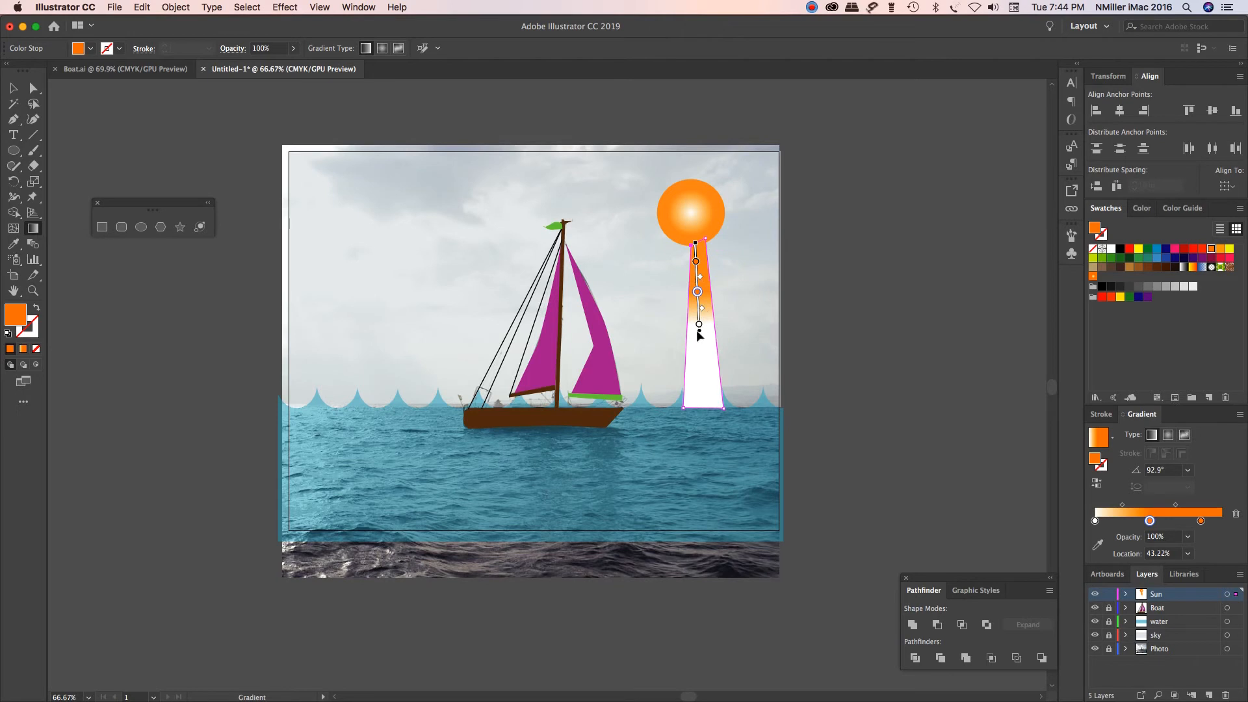
mouse_move(701, 336)
left_mouse_down()
mouse_move(695, 364)
mouse_move(702, 333)
mouse_move(700, 348)
left_mouse_up()
left_click_drag(696, 261, 695, 228)
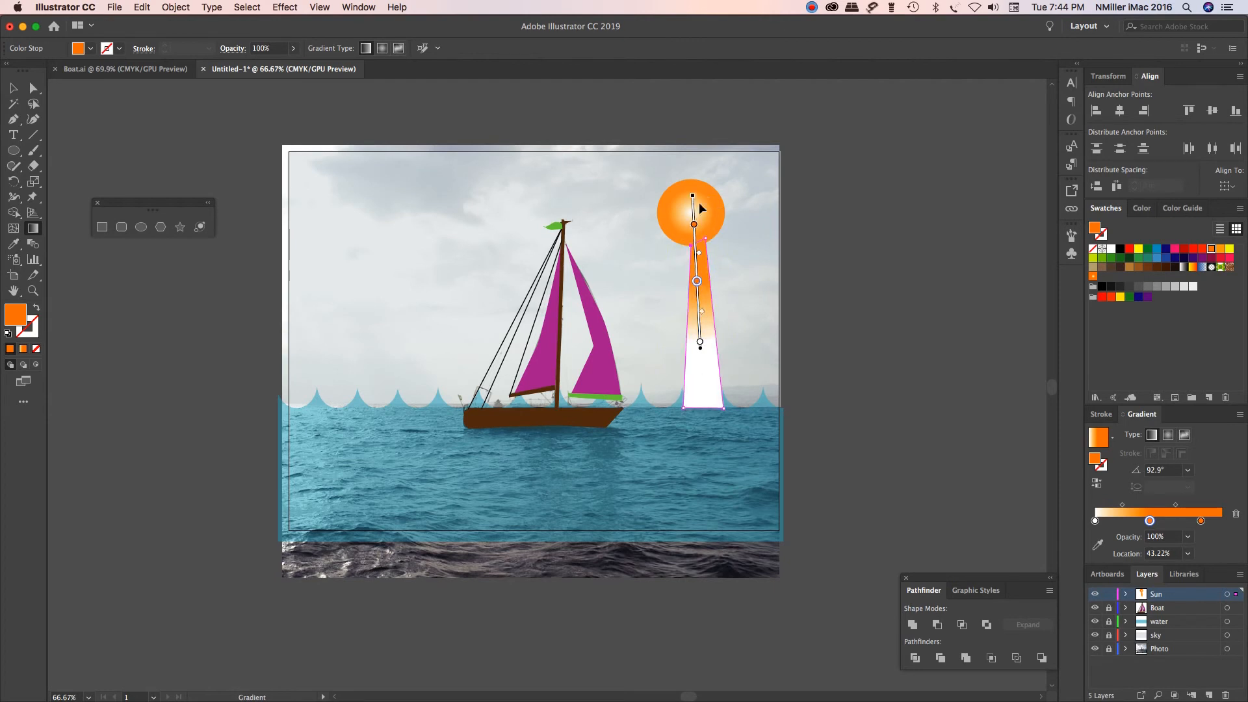
left_click_drag(693, 214, 694, 241)
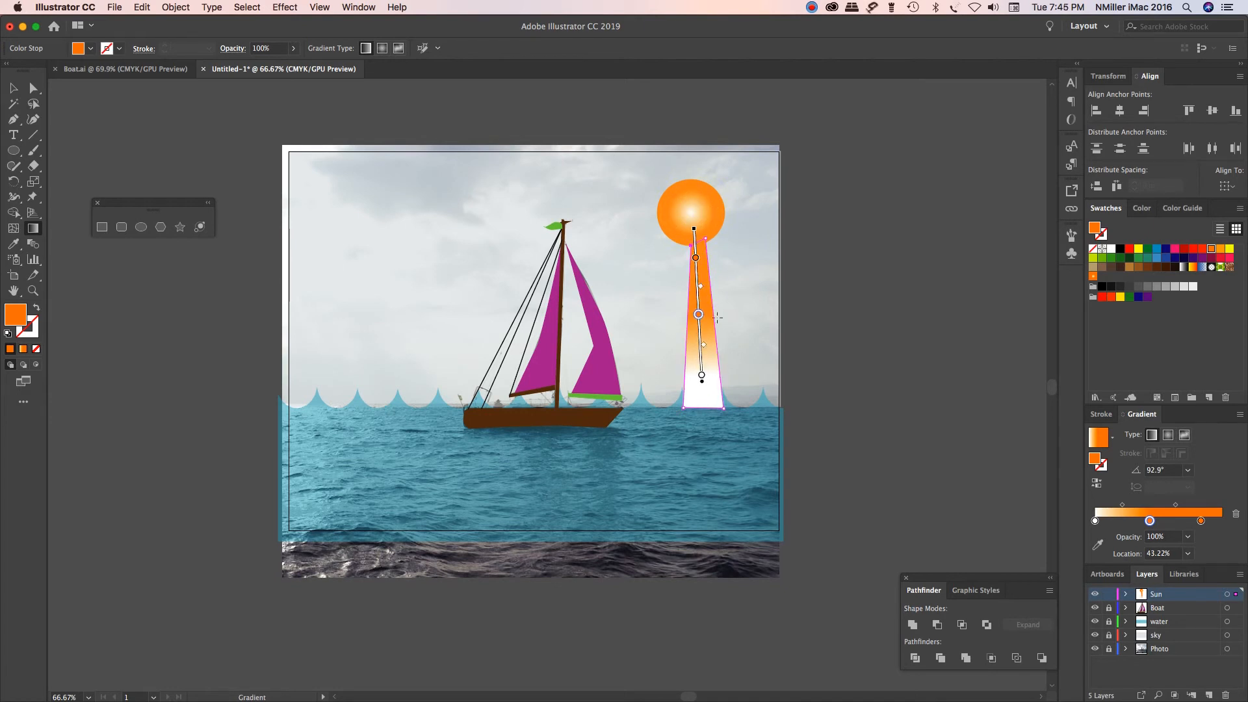
- Recolor the white stop at the start of the ray's gradient to yellow
left_click(1096, 521)
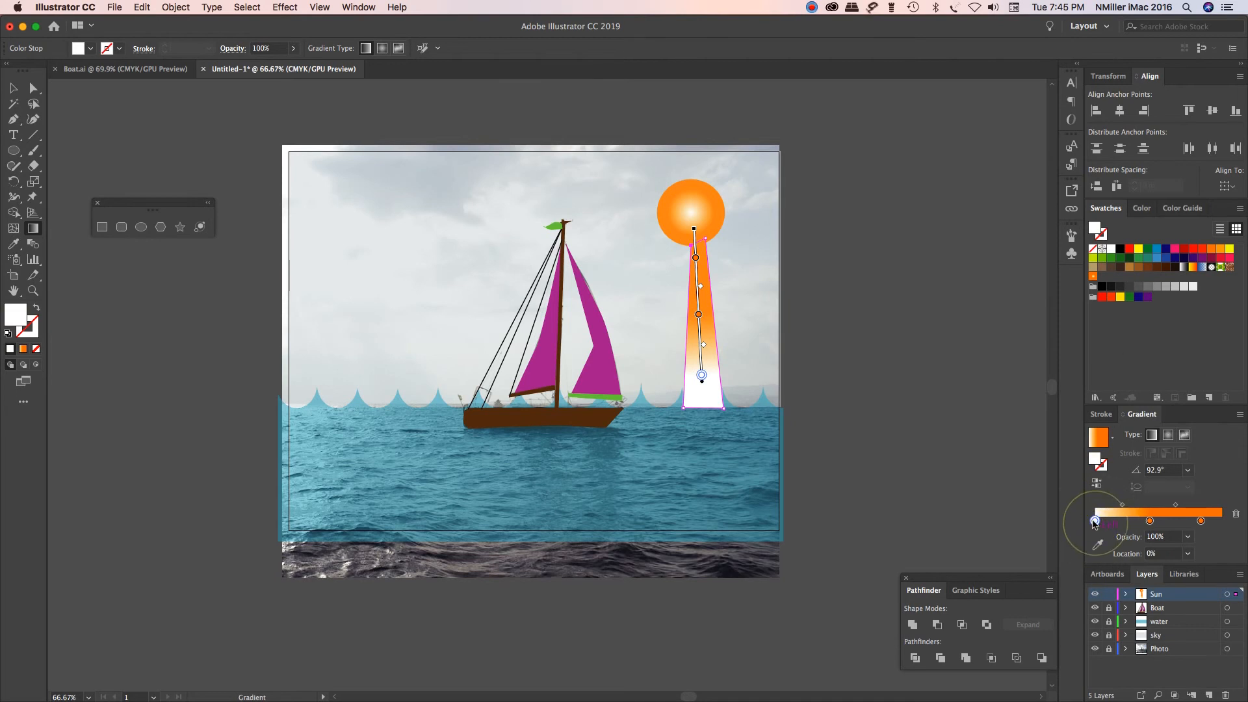
double_click(1095, 521)
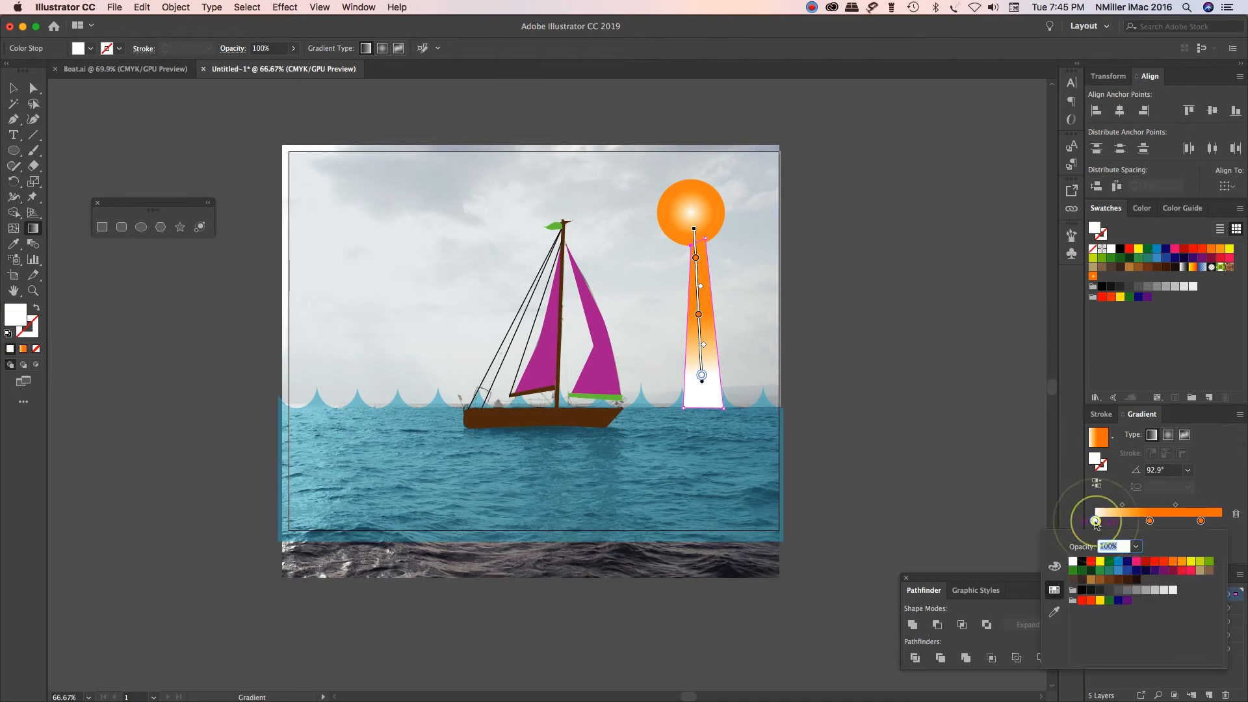
left_click(1192, 567)
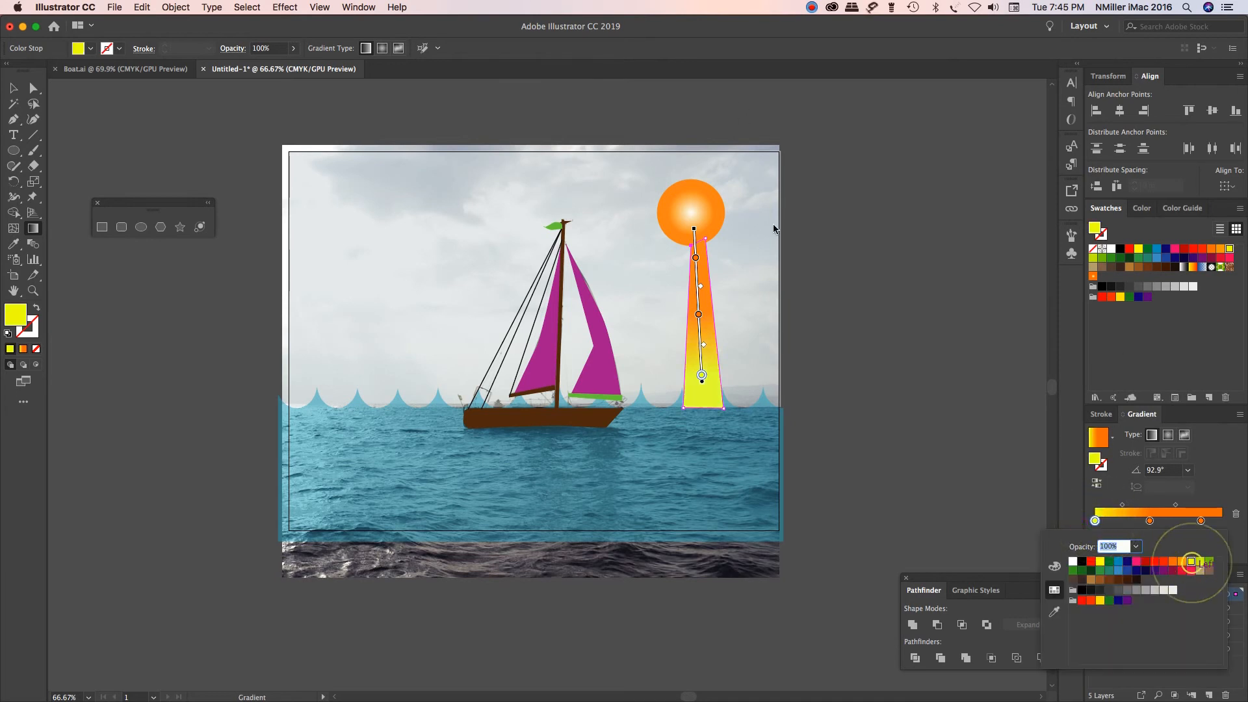
left_click(826, 258)
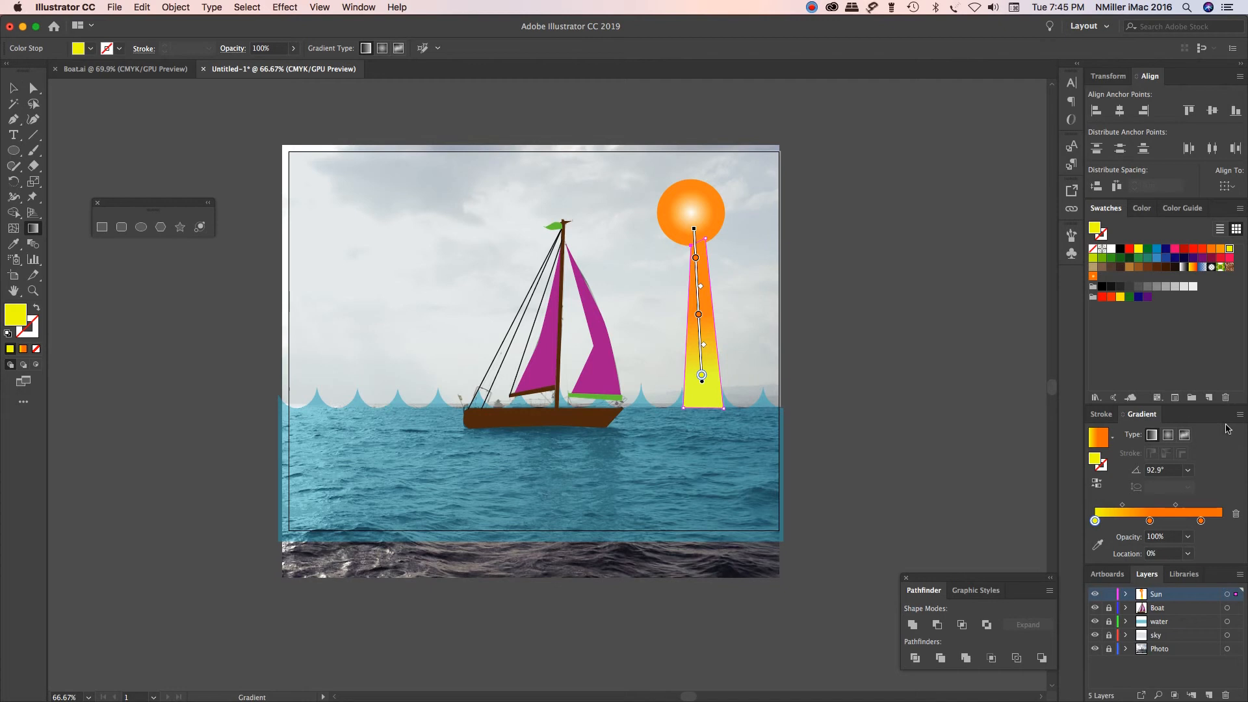
left_click(1098, 448)
- Save the ray's orange-to-yellow gradient as a new swatch named Sun Rays and deselect the ray
left_click(14, 88)
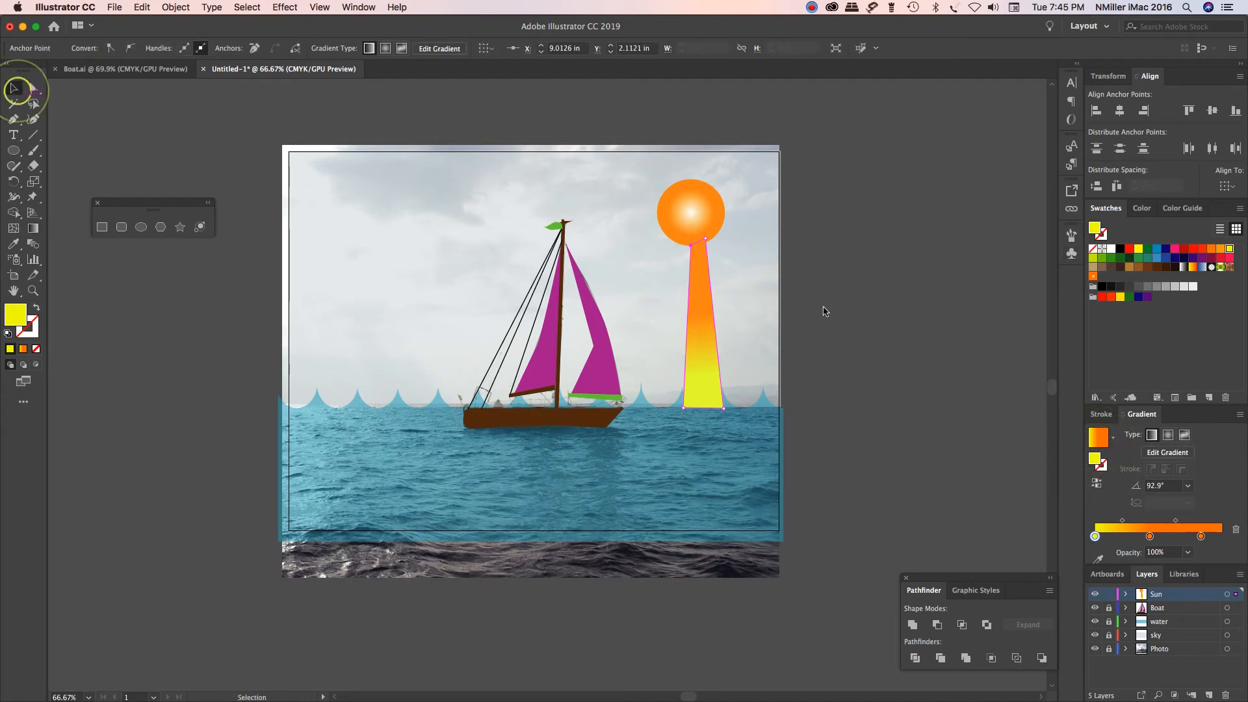
left_click(702, 340)
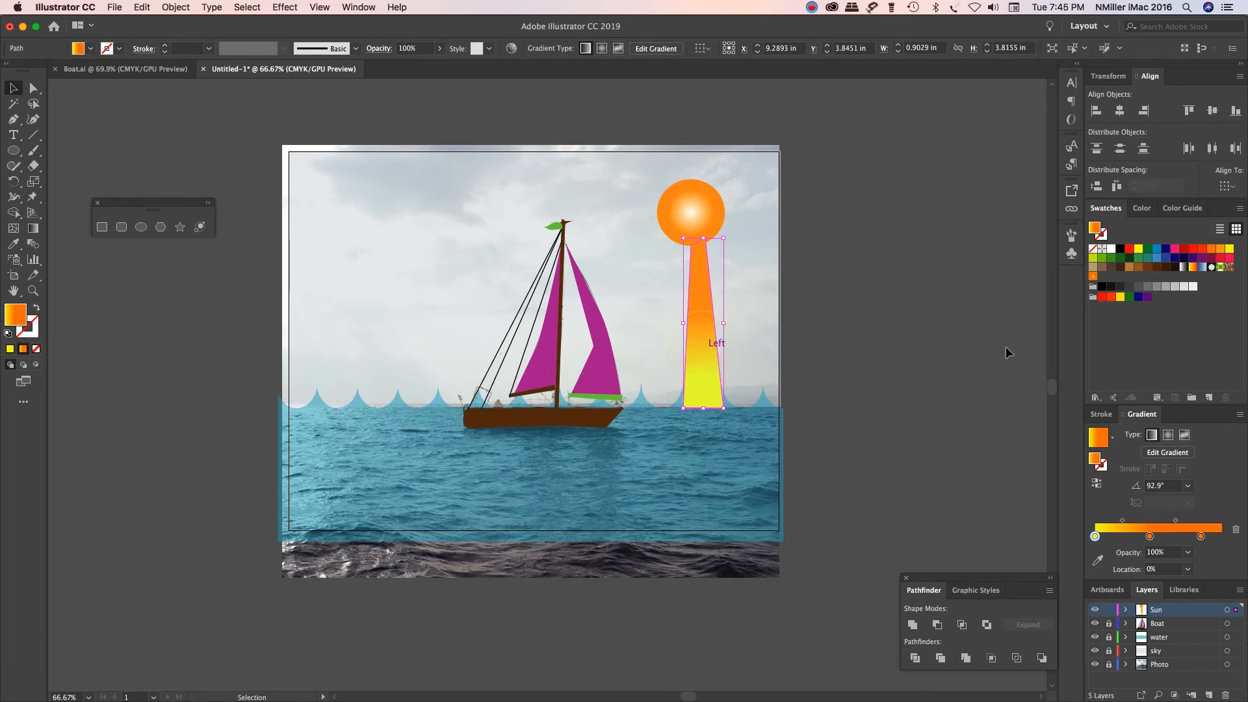
left_click(1207, 399)
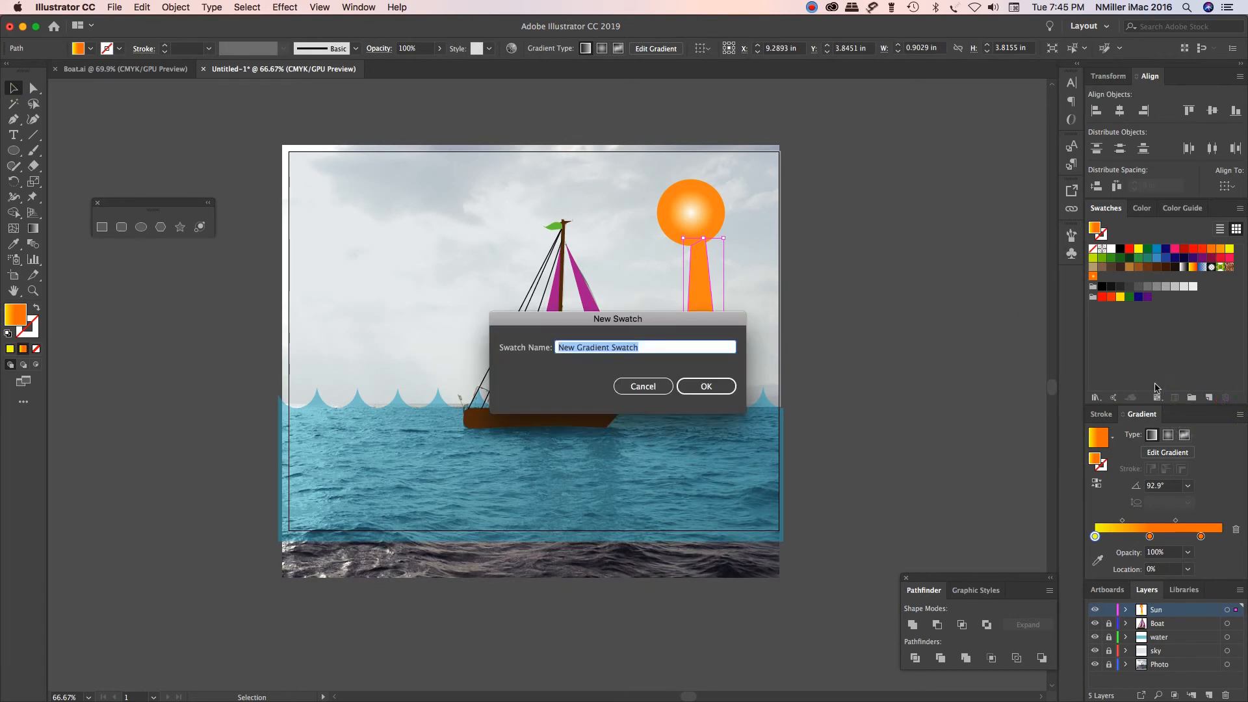
triple_click(646, 346)
type("Sun Rays")
key("Return")
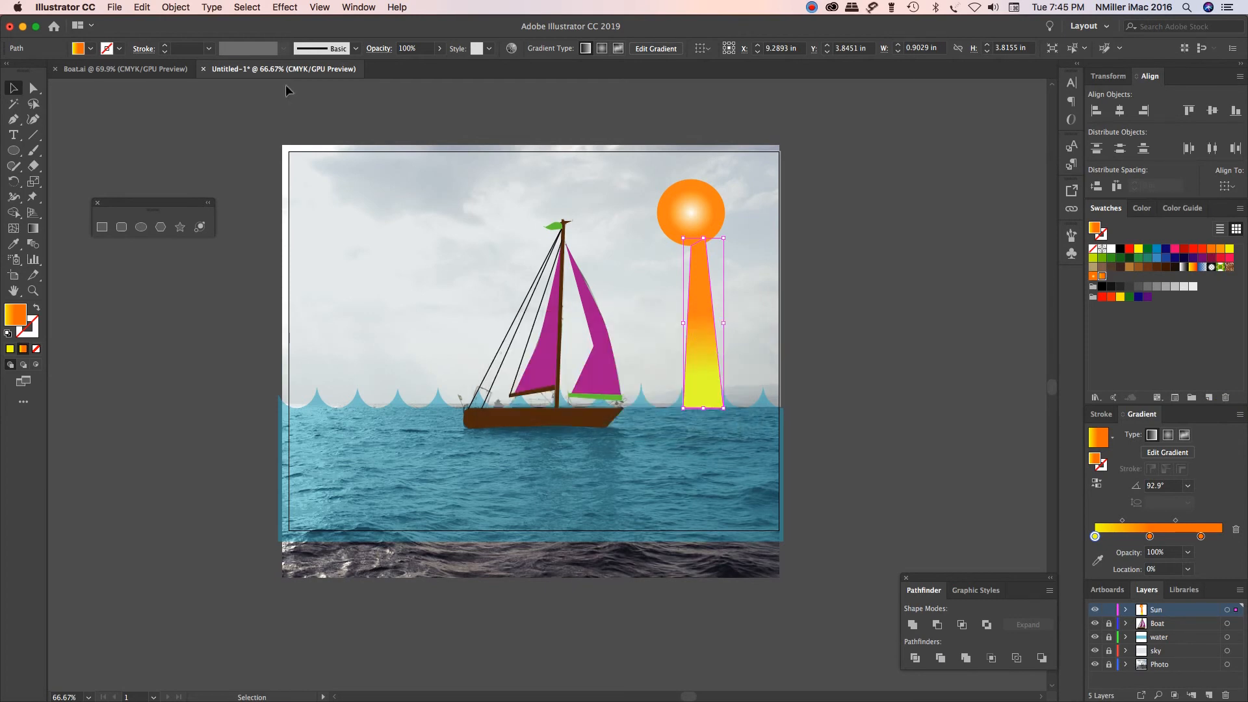
left_click(124, 98)
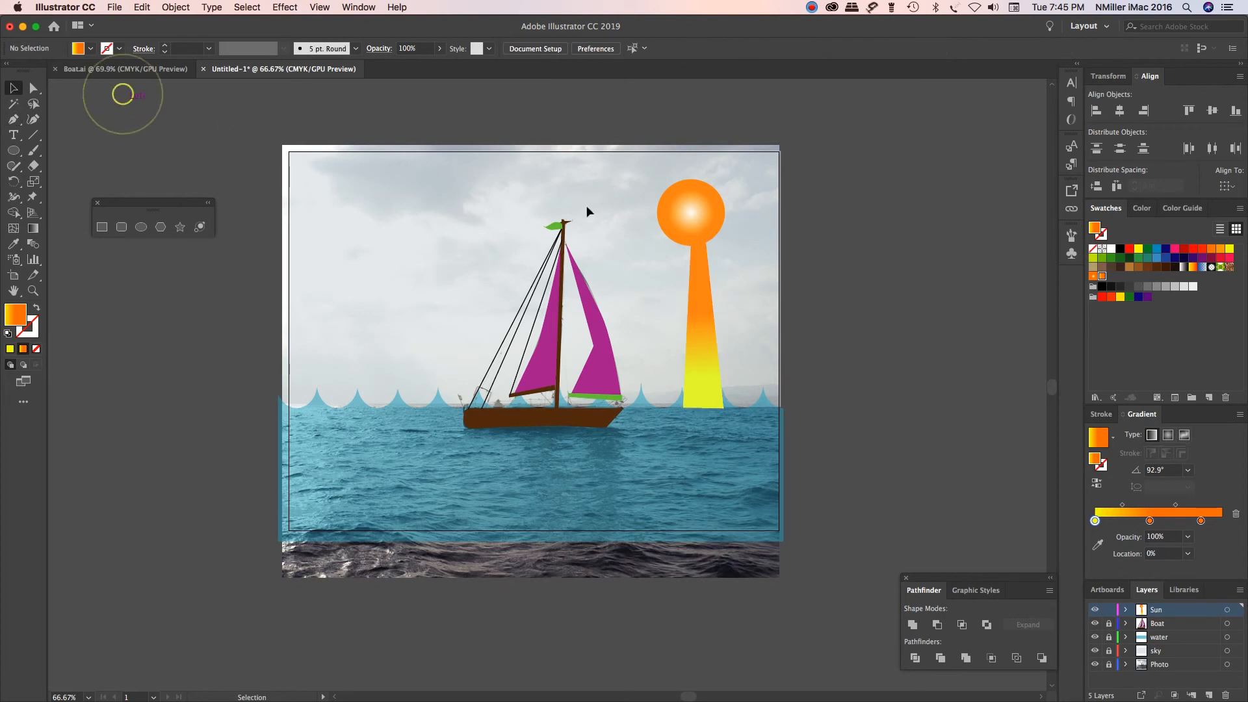
- Draw a second four-sided ray with the Pen tool from the sun's lower-left edge down to the boat's hull
left_click(13, 119)
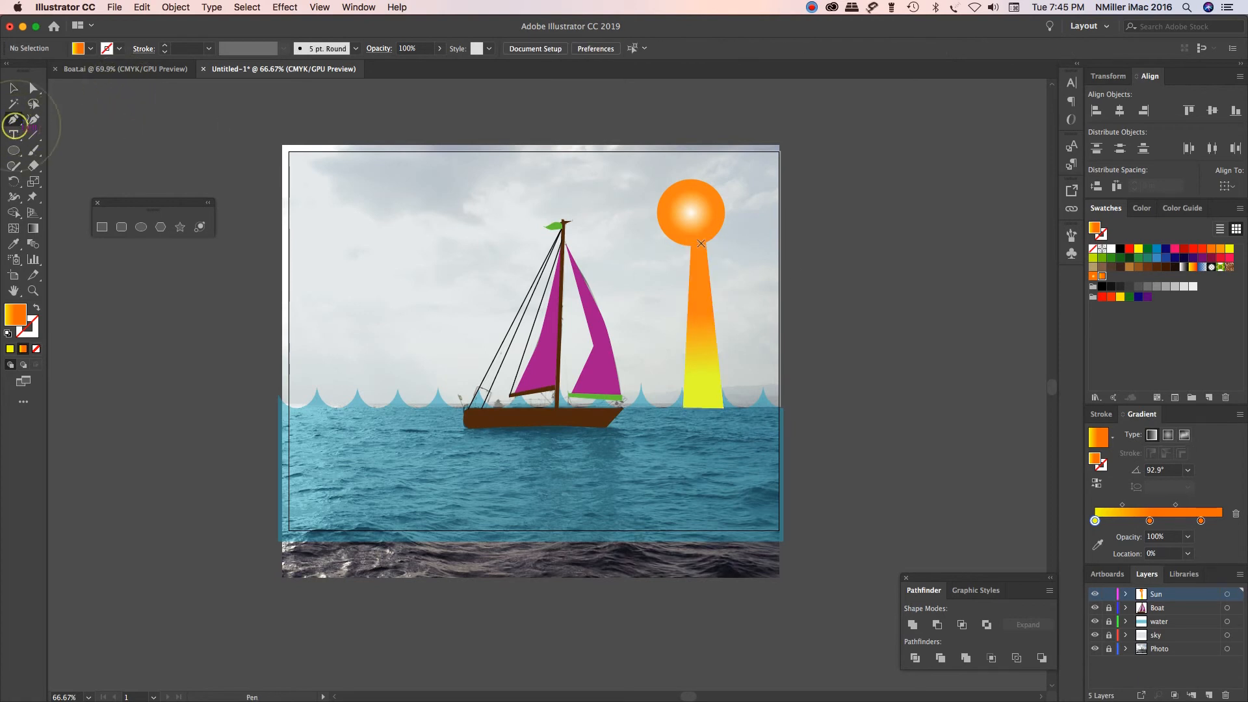
left_click(678, 243)
left_click(603, 407)
left_click(526, 407)
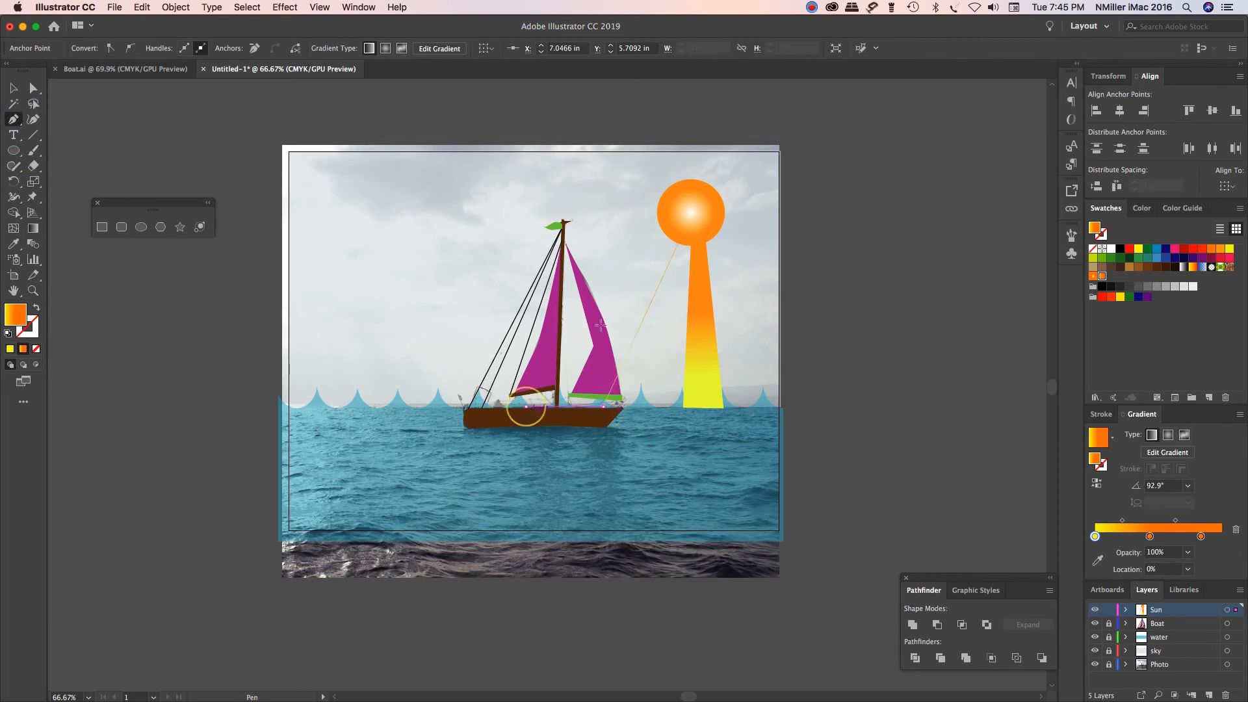
left_click(672, 236)
left_click(680, 242)
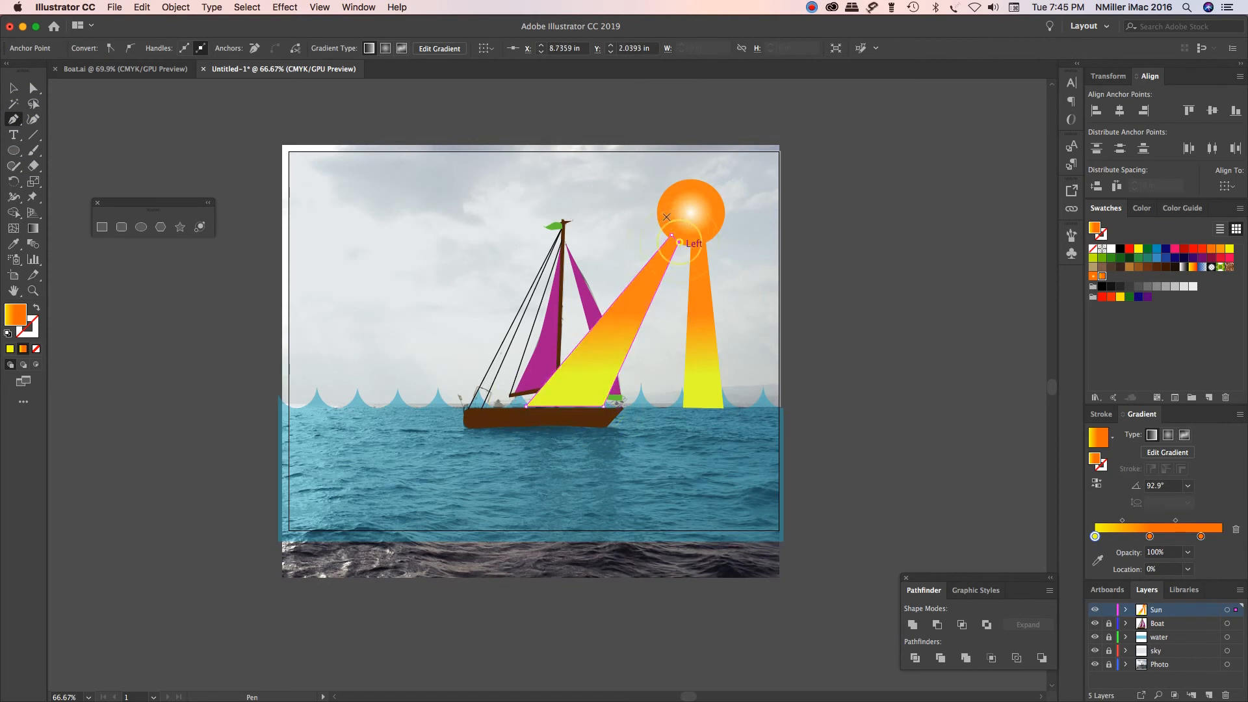
- Draw a third ray from the sun's left edge across the sails to the waterline behind the boat
left_click(434, 412)
left_click(373, 412)
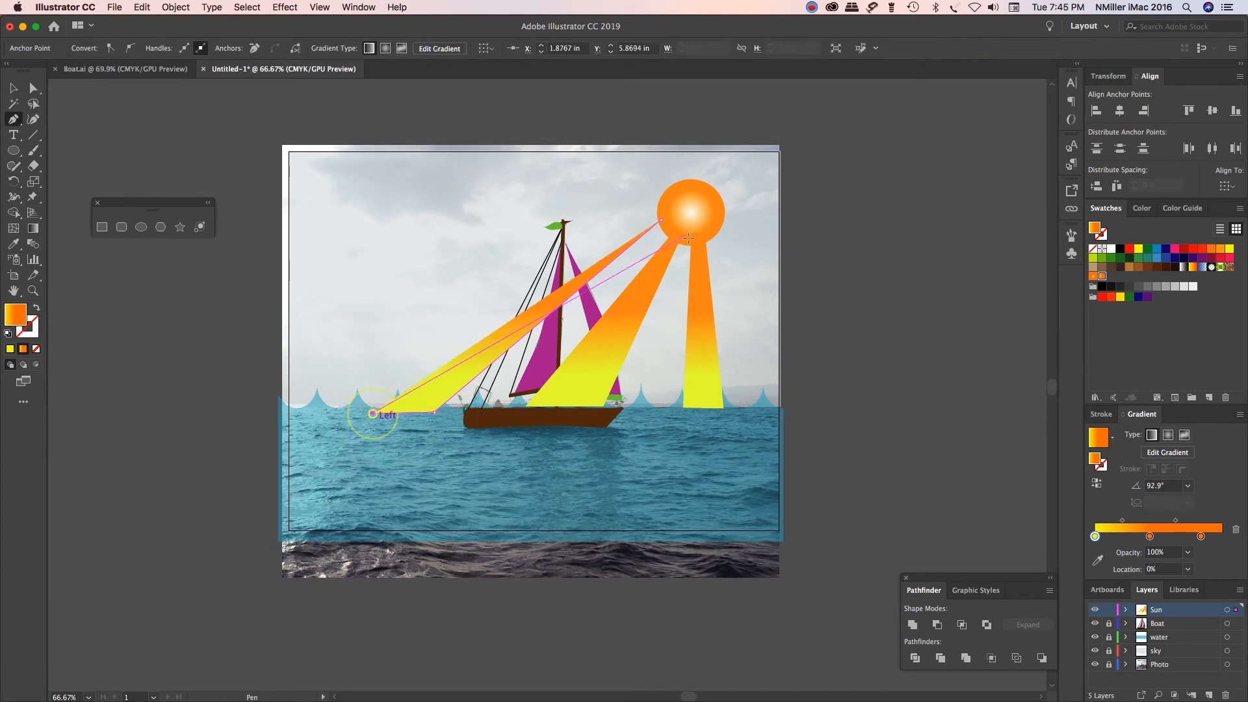
left_click(661, 210)
left_click(661, 220)
- Draw a fourth ray from the sun's lower-right edge to just past the artboard's right edge and deselect it
left_click(715, 226)
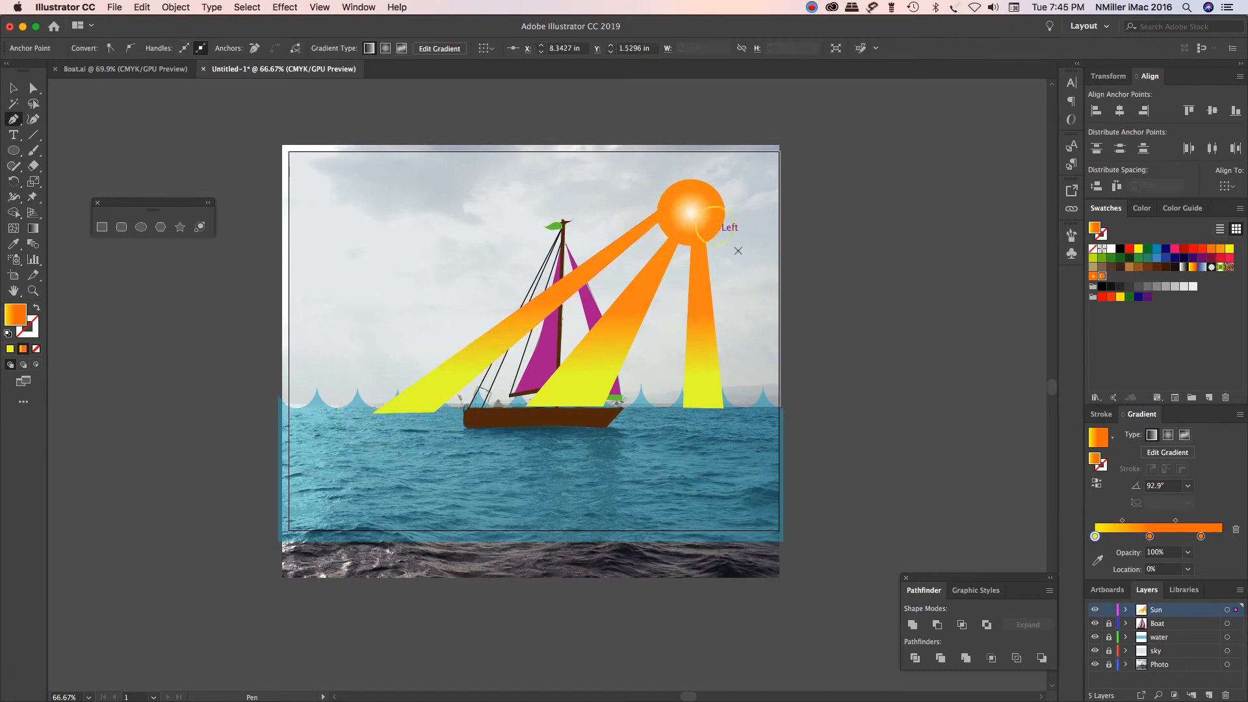
left_click(785, 365)
left_click(794, 269)
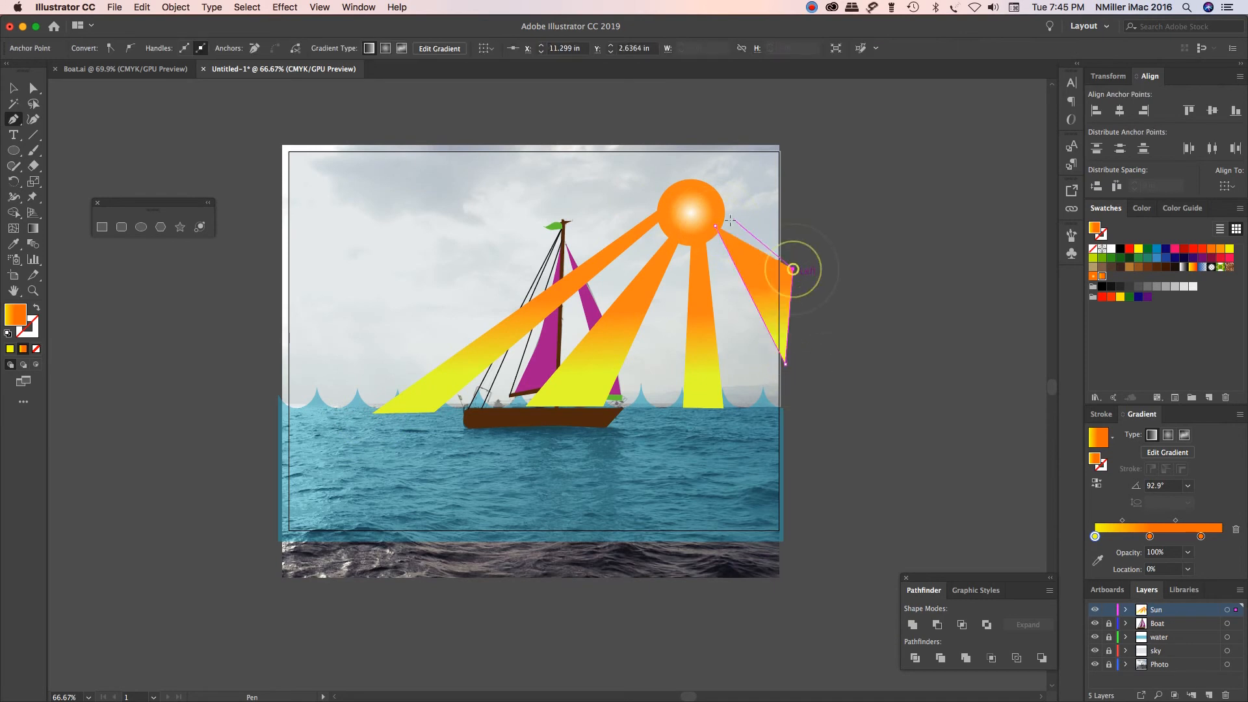
left_click(716, 218)
left_click(715, 228)
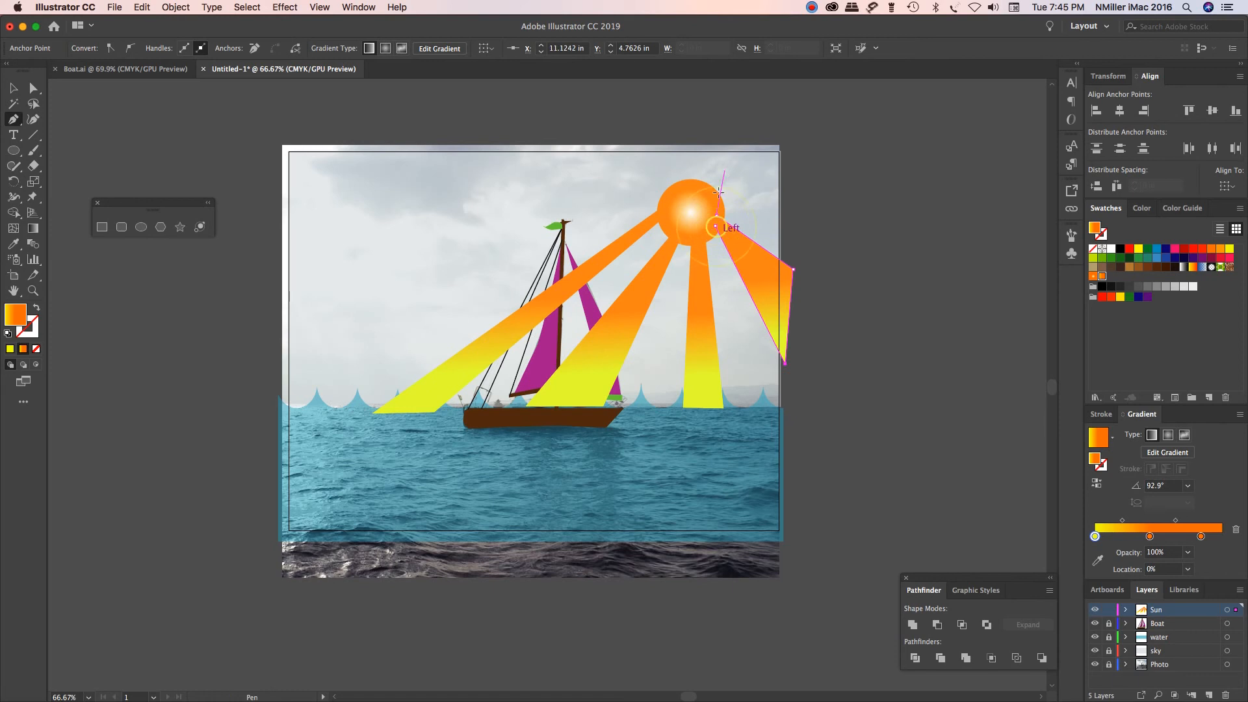
left_click(715, 227)
key("super+shift+a")
- Draw a fifth ray from the sun's upper-right edge to just beyond the artboard's right edge
left_click(715, 199)
left_click(803, 190)
left_click(800, 155)
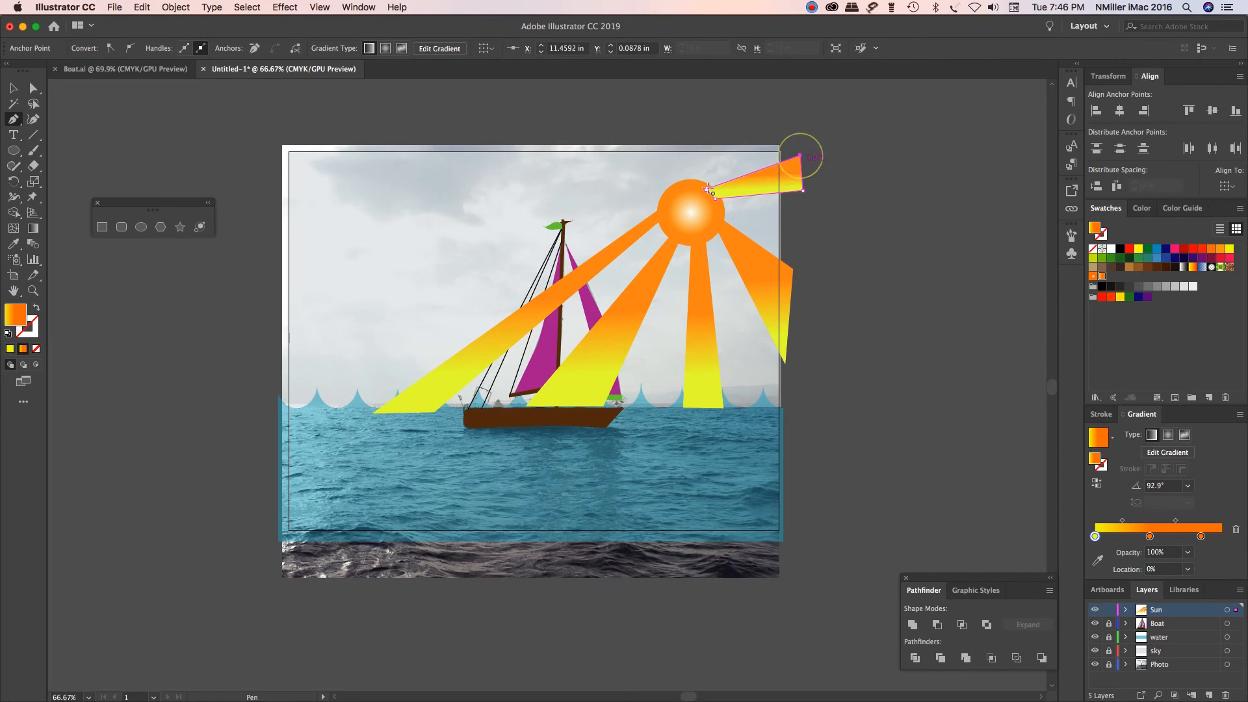
left_click(706, 189)
- Redirect the upper-right ray's gradient to about -171°, with orange at the sun and yellow at the outer end, and deselect it
left_click(33, 229)
mouse_move(752, 152)
left_mouse_down()
mouse_move(700, 199)
mouse_move(658, 195)
mouse_move(739, 190)
mouse_move(726, 185)
left_mouse_up()
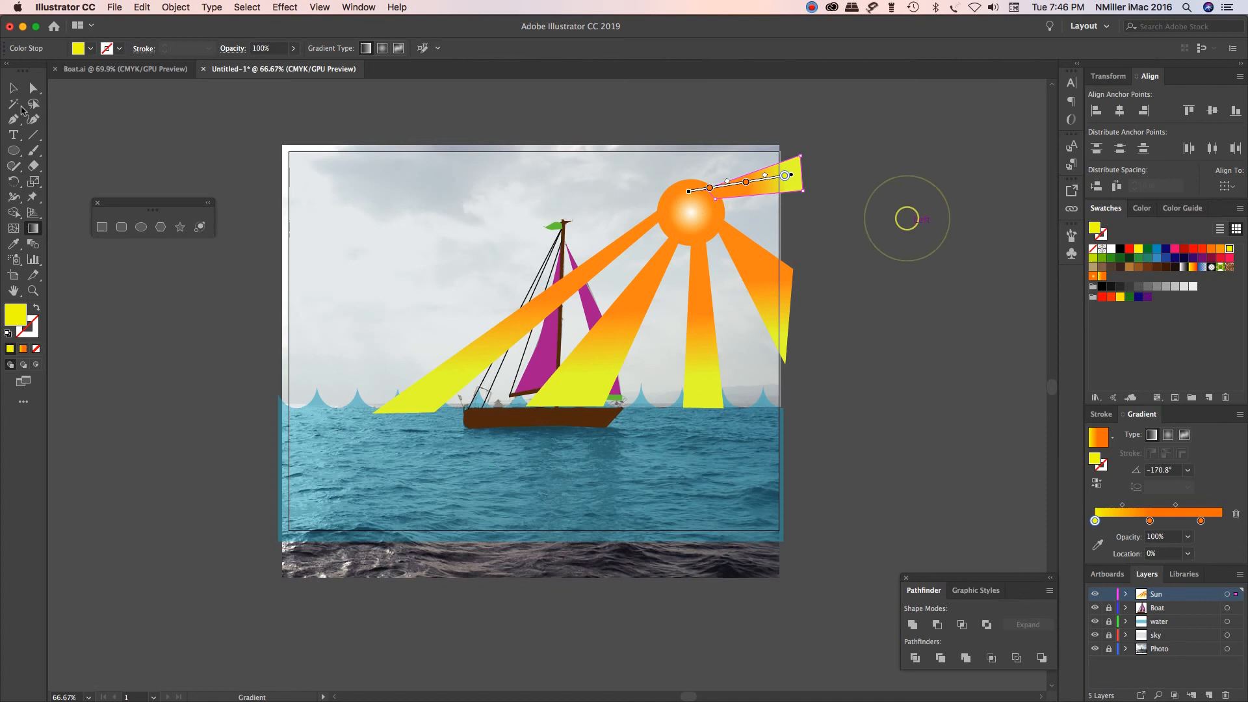
key("v")
left_click(206, 115)
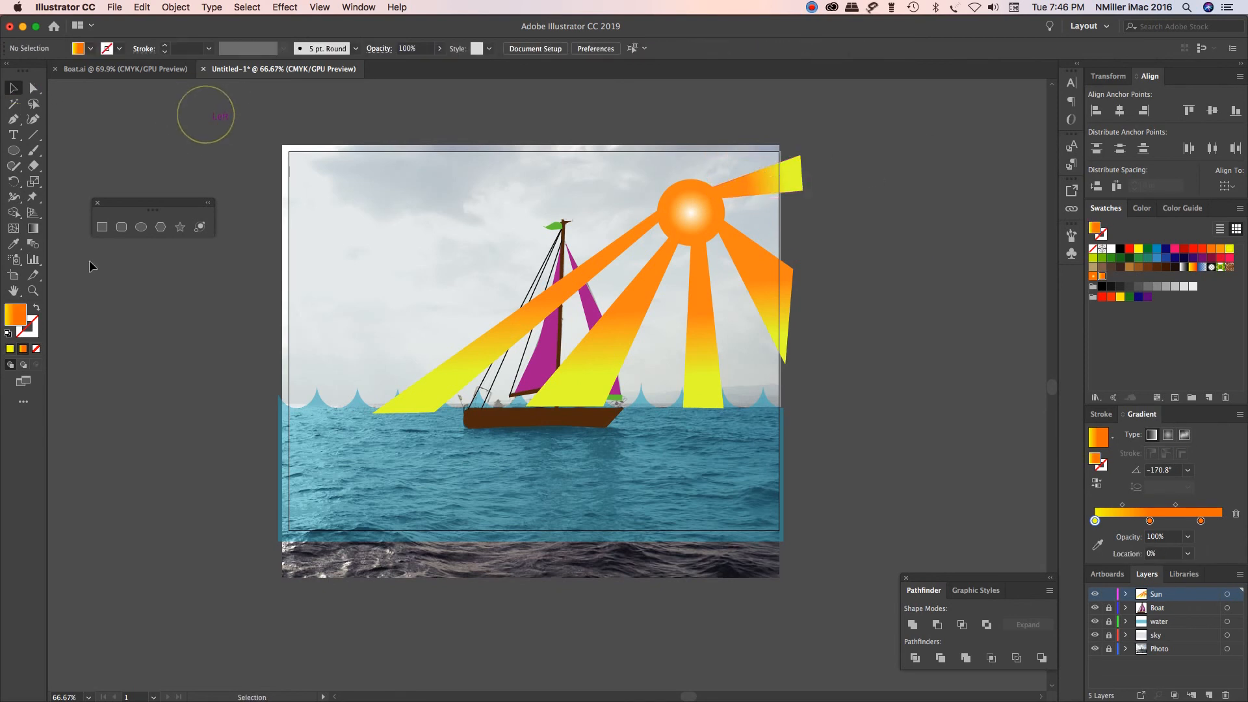
- Draw a wide ray with the Pen tool from the sun's left edge across the mast top to the artboard's left edge
left_click(14, 121)
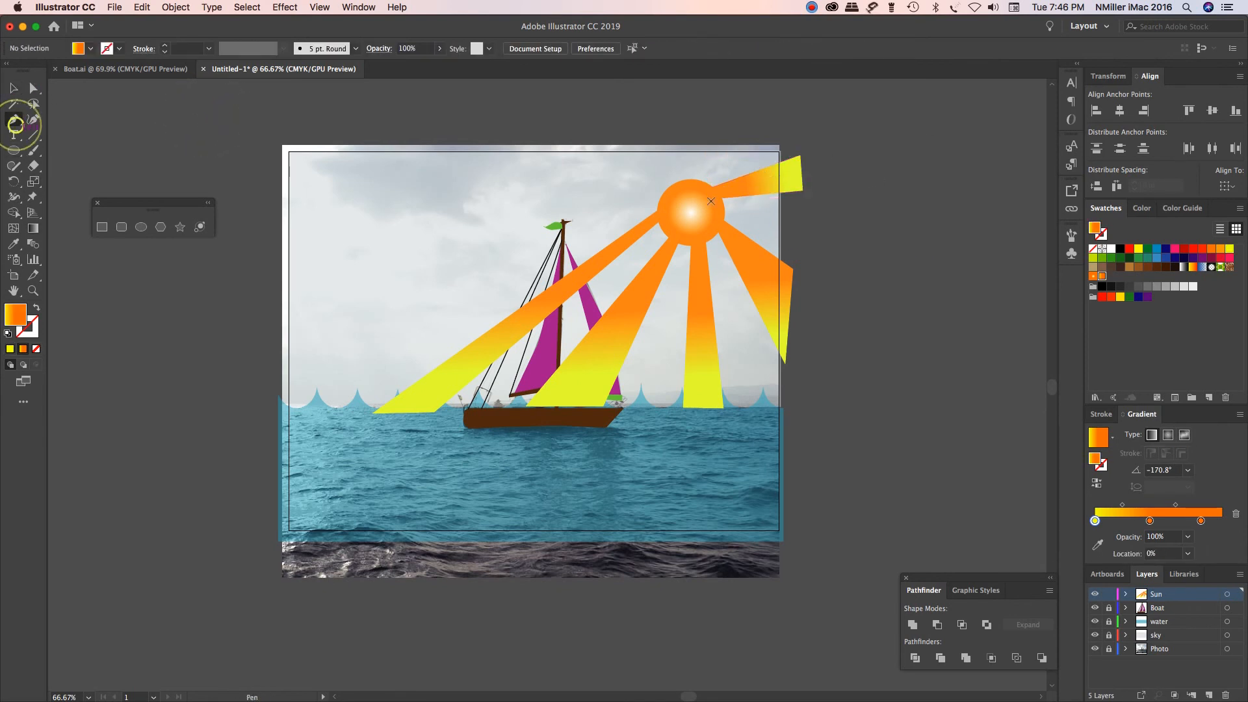
left_click(661, 205)
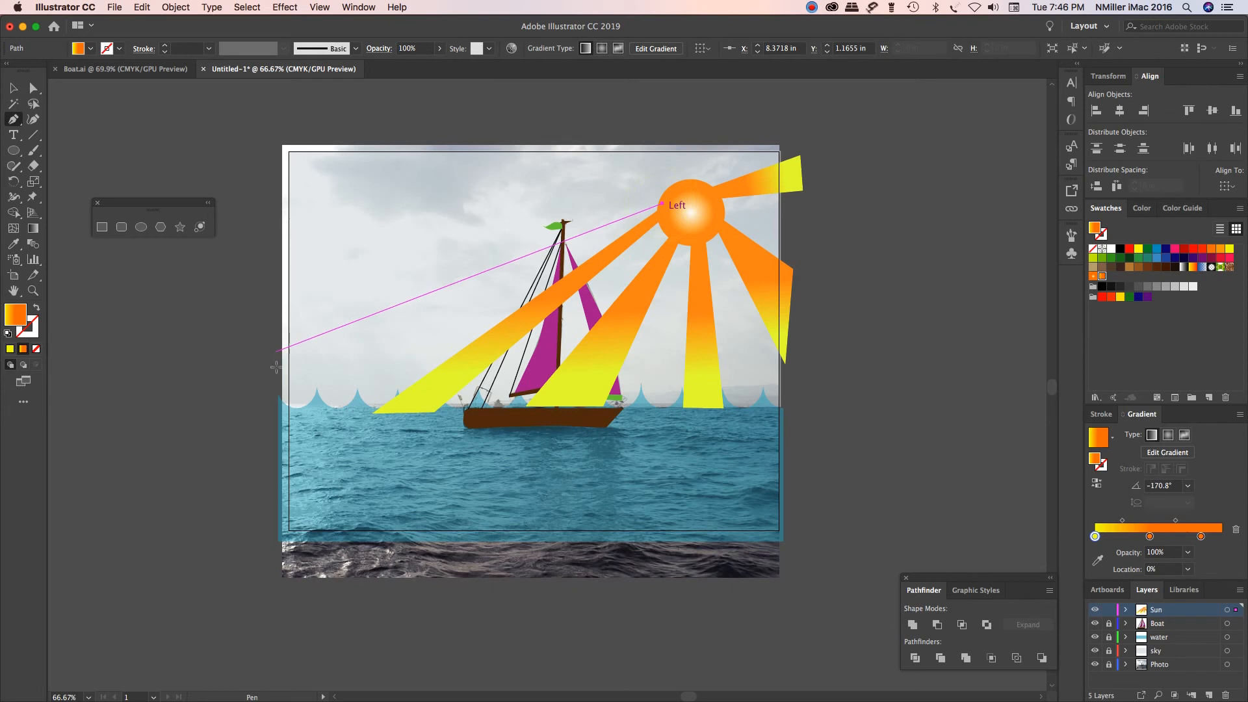
left_click_drag(274, 364, 277, 290)
left_click(276, 291)
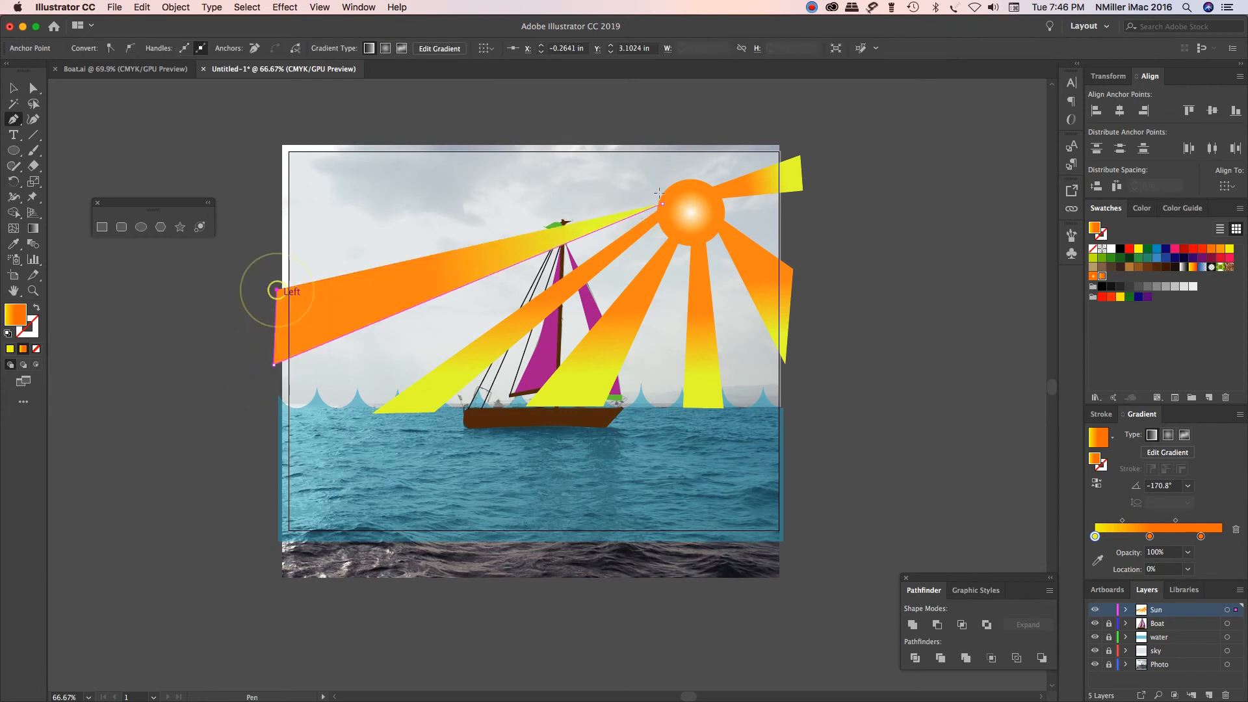
left_click(665, 203)
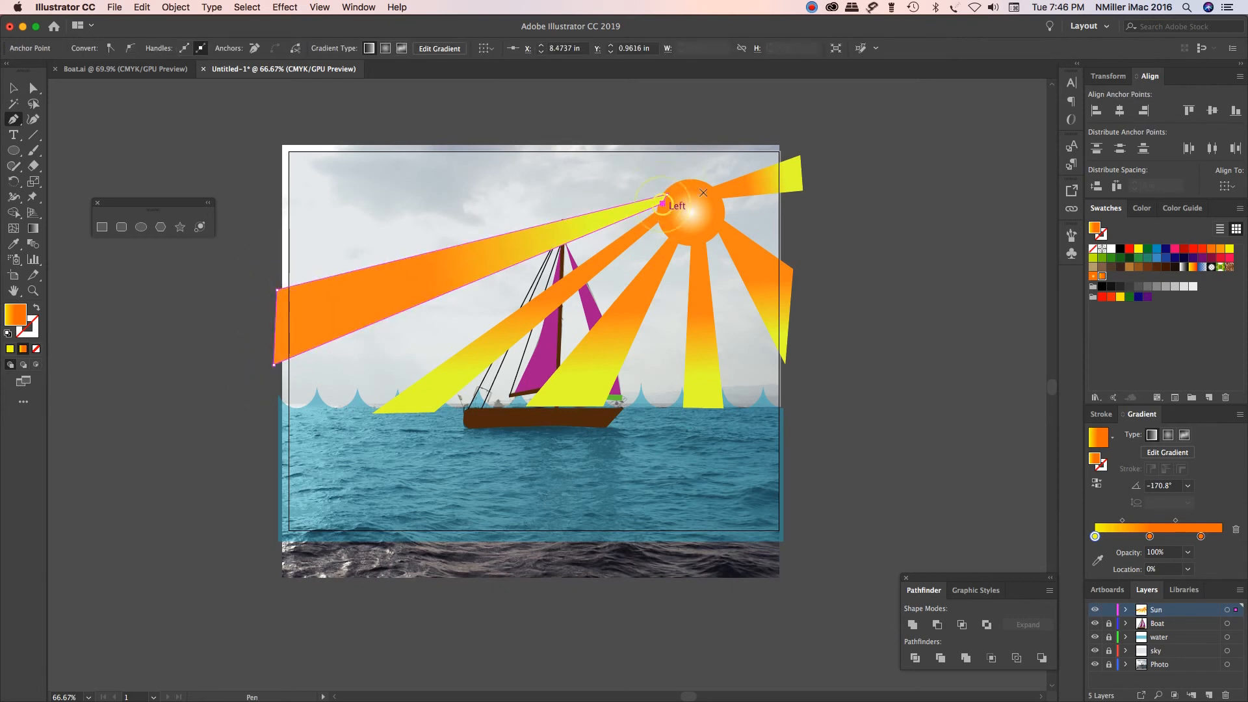
- Draw a ray with the Pen tool from the sun's upper-left edge to the artboard's upper-left corner and deselect it
left_click(289, 139)
left_click(286, 188)
left_click(683, 186)
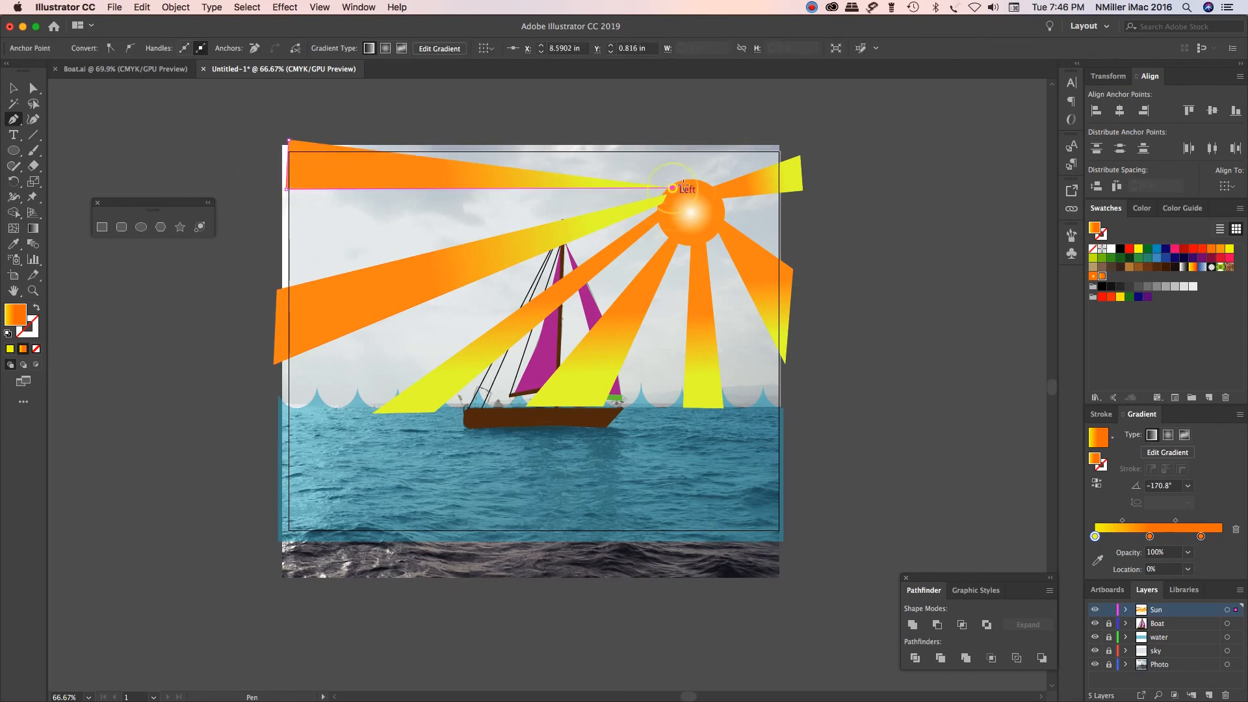
left_click(342, 144)
left_click(288, 140)
left_click(664, 135, "super")
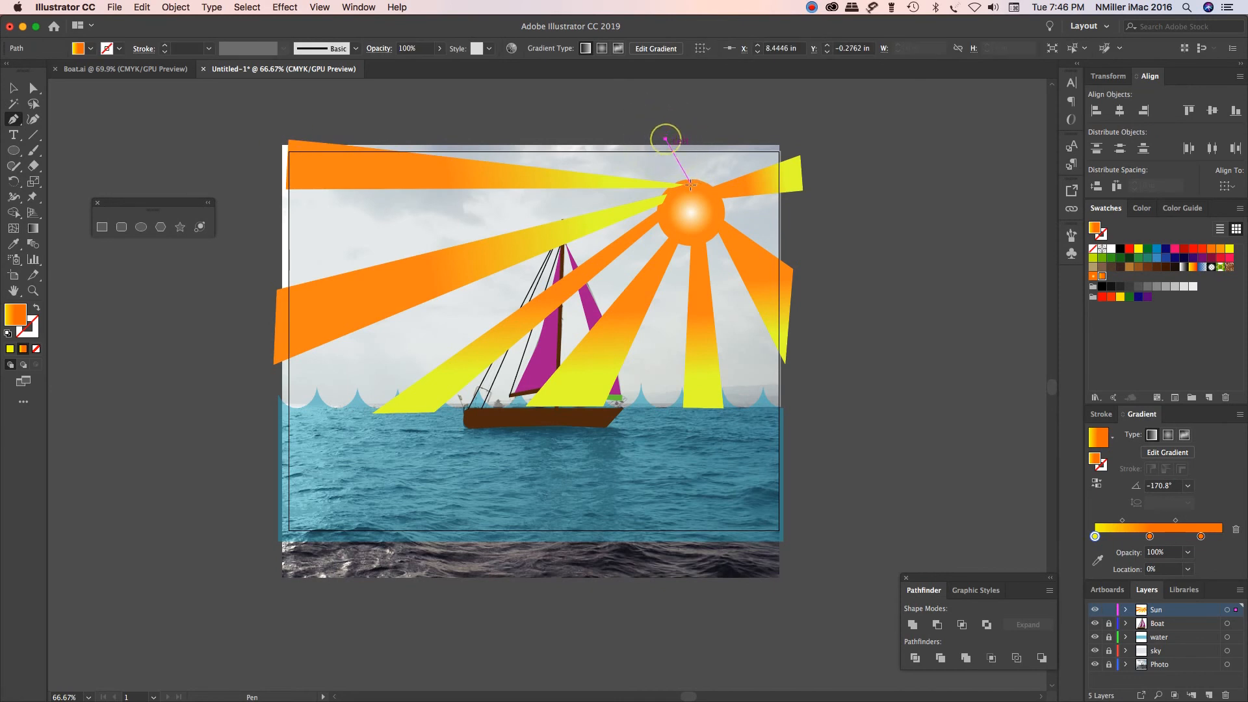
- Draw a short ray from the sun's top edge widening to just above the artboard's top edge
left_click(666, 139)
left_click(695, 185)
left_click(706, 138)
left_click(666, 139)
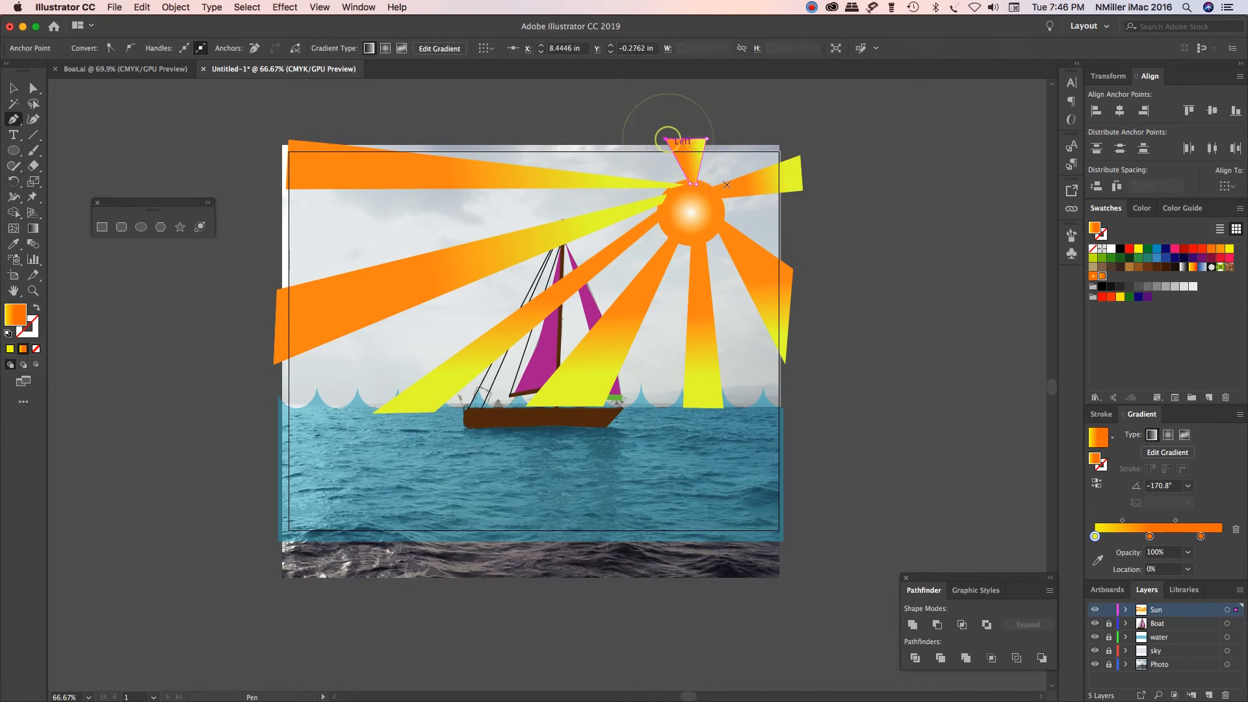
- Redirect the short top ray's gradient to about -83°, with orange at the sun and yellow at the outer end
left_click(33, 228)
left_click(670, 163)
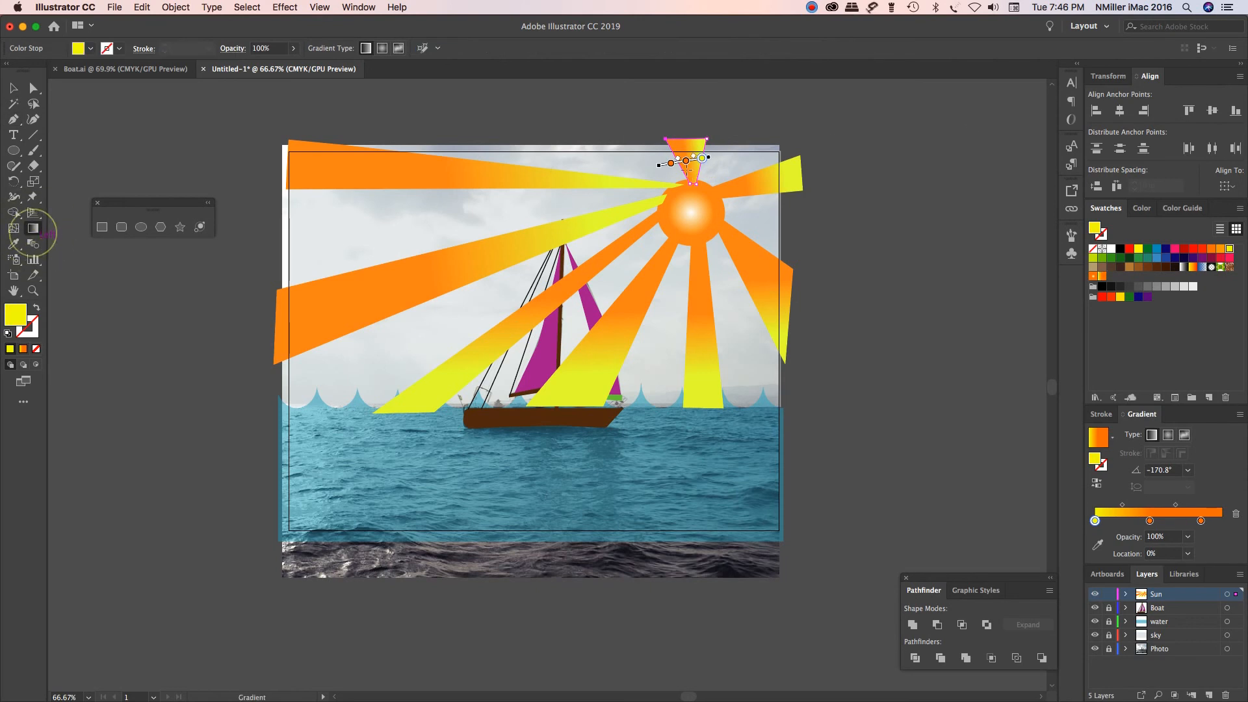
mouse_move(661, 168)
left_mouse_down()
mouse_move(700, 190)
mouse_move(695, 212)
mouse_move(693, 170)
left_mouse_up()
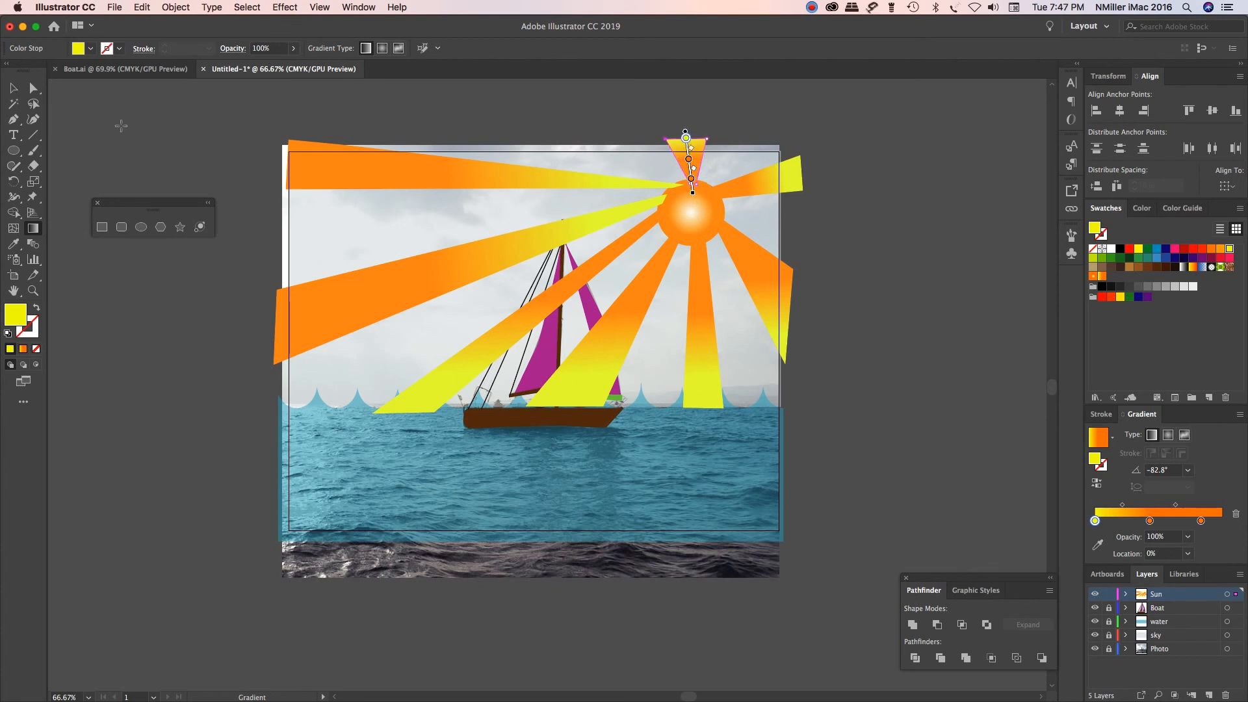
- Redirect the upper-left ray's gradient to about -8°, with yellow at the outer end and orange toward the sun
left_click(11, 88)
left_click(344, 155)
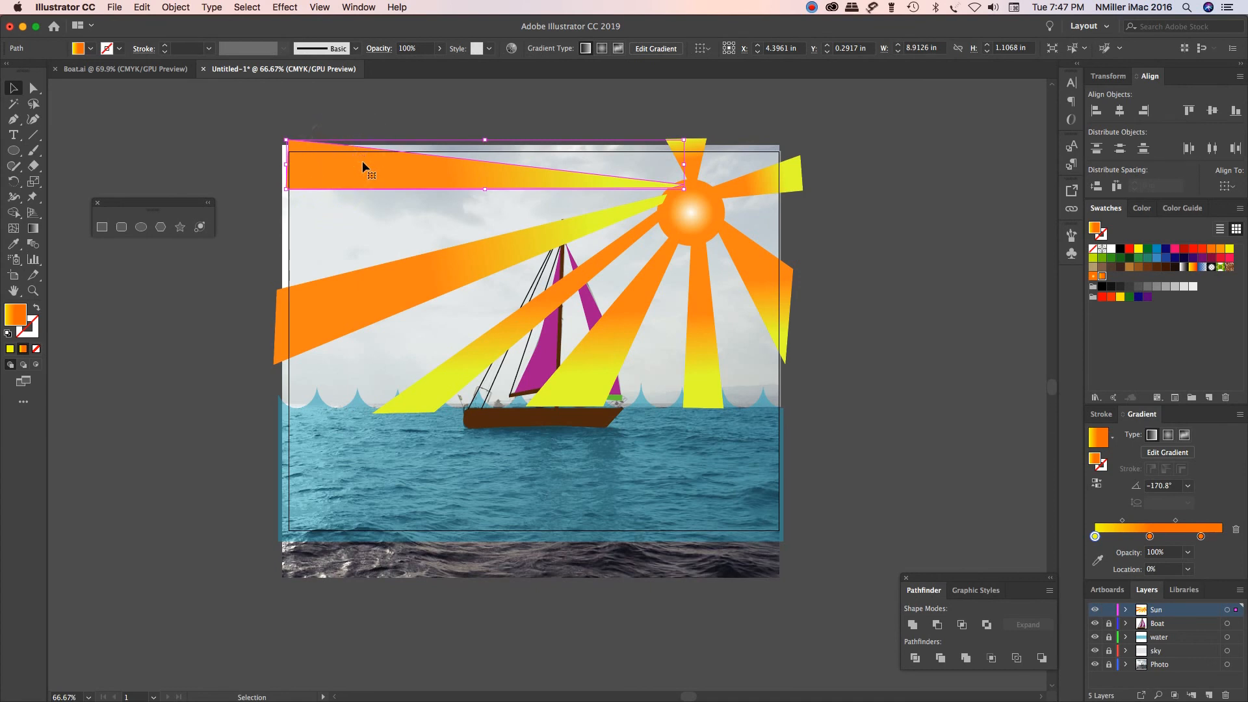
left_click(32, 229)
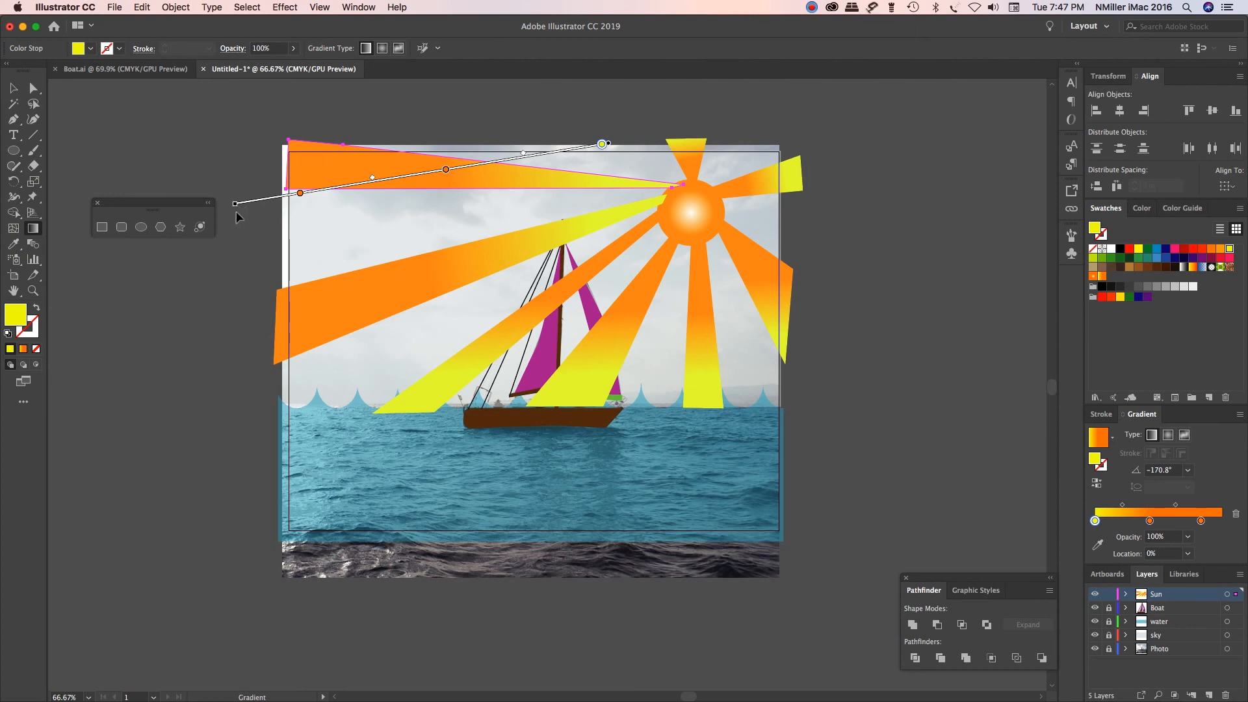
mouse_move(234, 206)
left_mouse_down()
mouse_move(307, 256)
mouse_move(525, 304)
mouse_move(777, 291)
mouse_move(887, 201)
mouse_move(1001, 235)
left_mouse_up()
mouse_move(862, 269)
left_mouse_down()
mouse_move(576, 192)
mouse_move(504, 192)
left_mouse_up()
left_click_drag(628, 214, 628, 187)
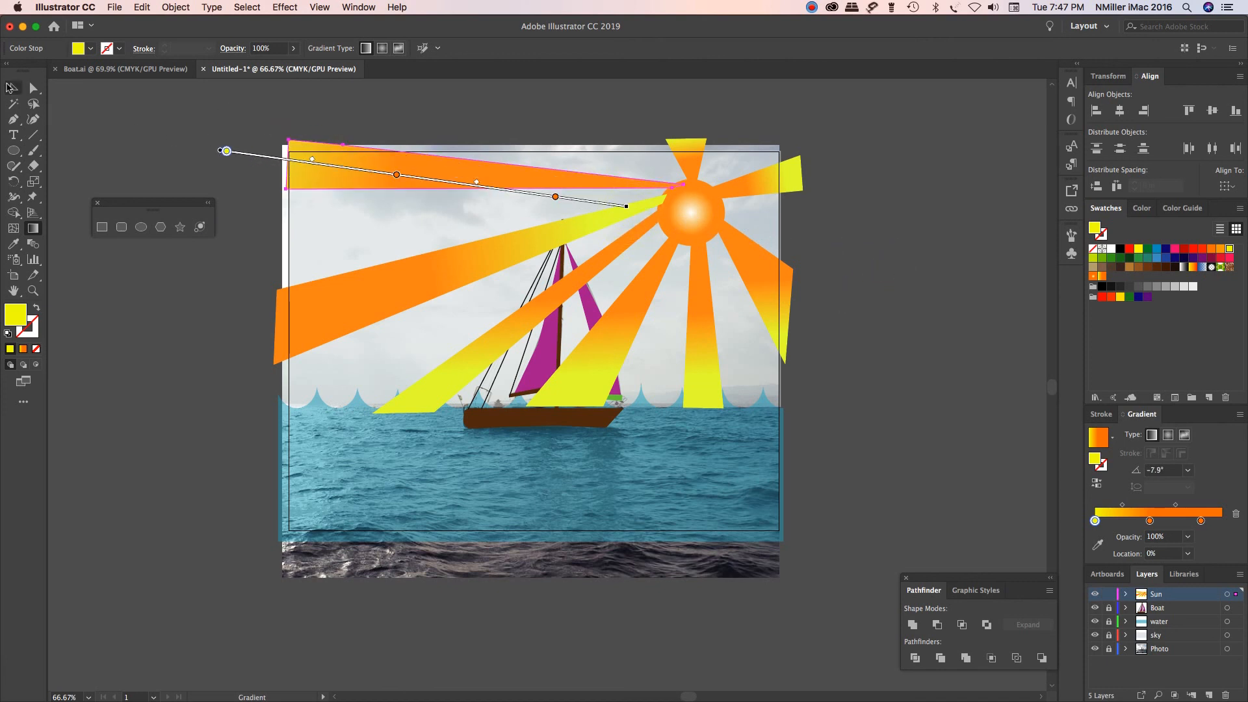
- Redirect the wide ray crossing the mast top to a gradient angle of about 18°, yellow at its outer end and orange toward the sun, and deselect it
left_click(11, 87)
left_click(445, 255)
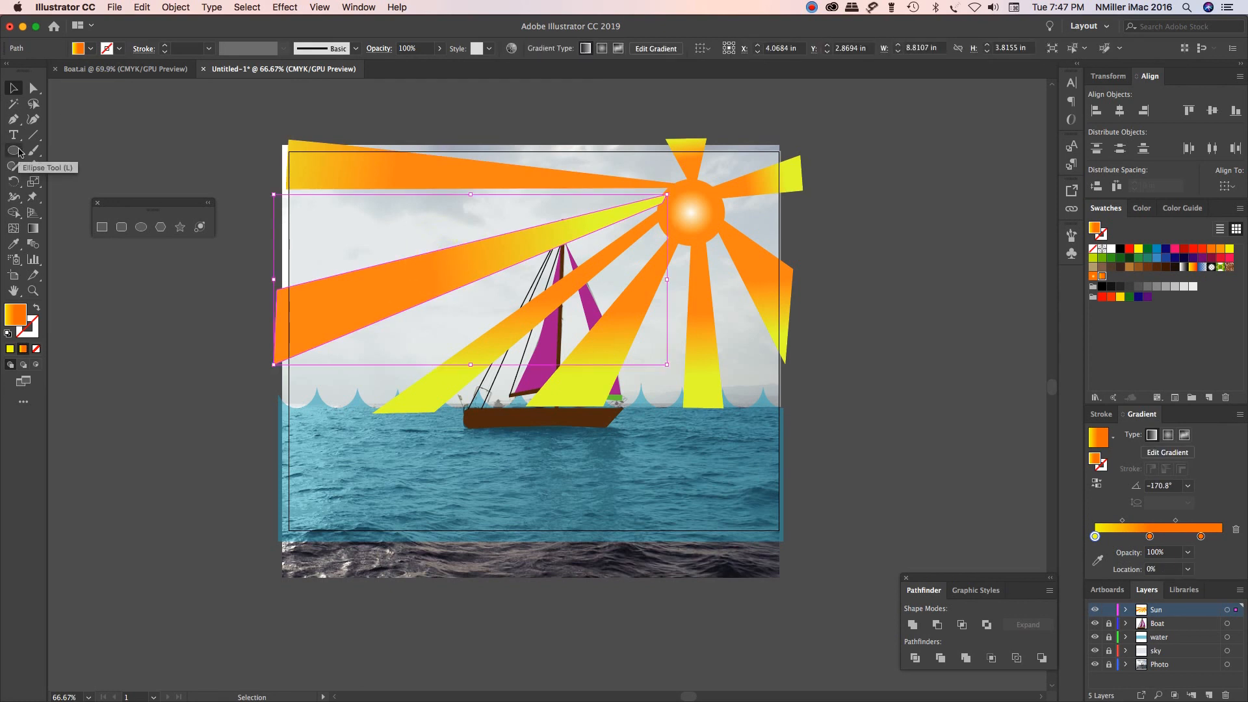
left_click(33, 228)
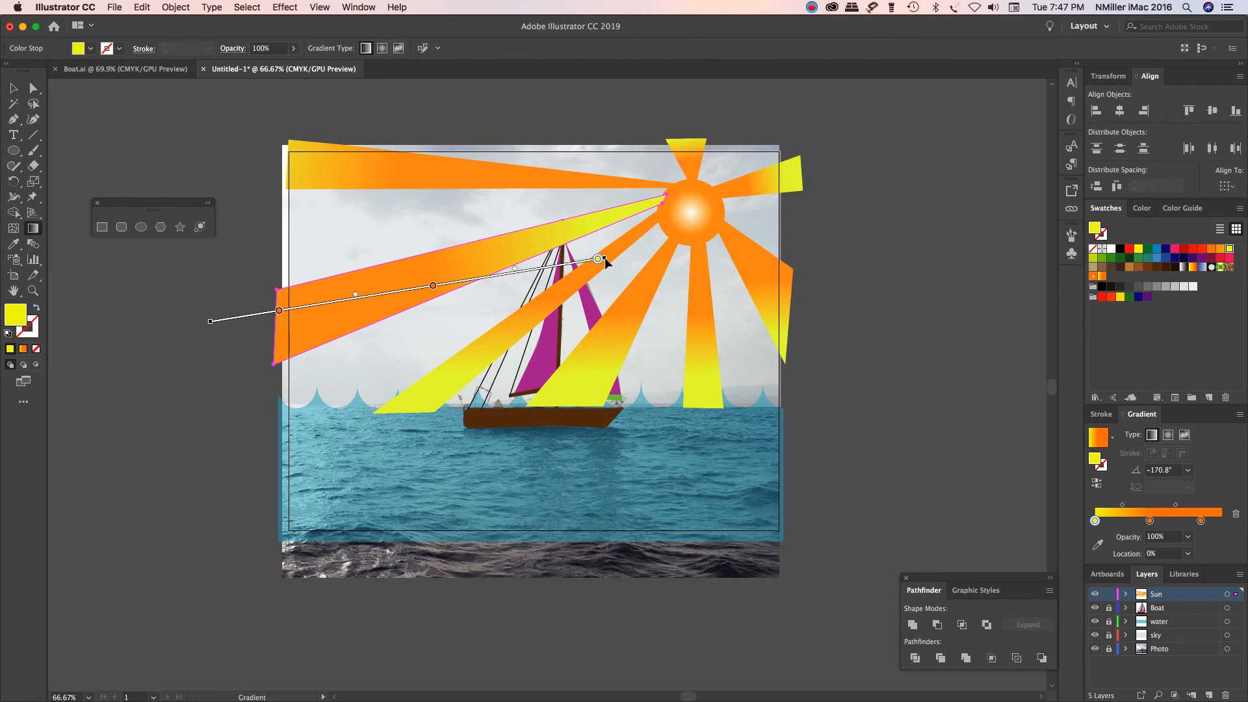
mouse_move(605, 259)
left_mouse_down()
mouse_move(604, 288)
mouse_move(420, 368)
mouse_move(551, 267)
left_mouse_up()
left_click_drag(156, 332, 805, 157)
mouse_move(725, 135)
left_mouse_down()
mouse_move(479, 262)
mouse_move(554, 237)
mouse_move(540, 239)
mouse_move(531, 221)
left_mouse_up()
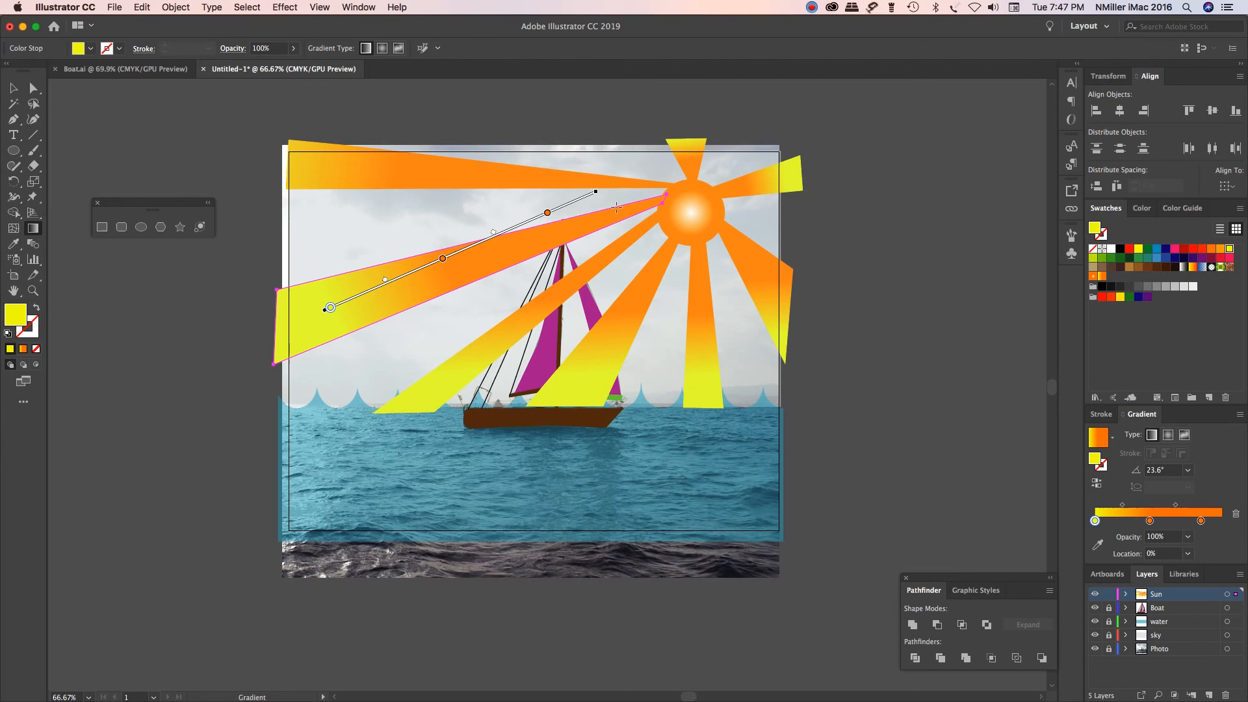
left_click_drag(600, 195, 608, 221)
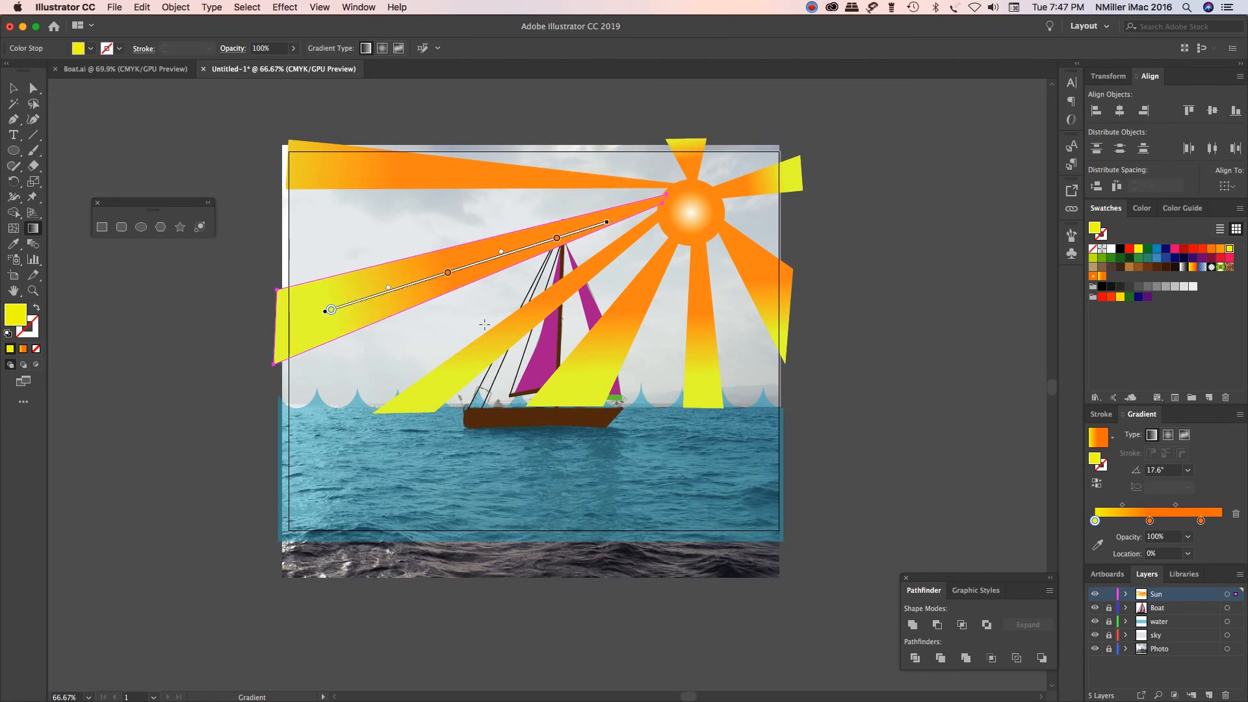
left_click(14, 90)
left_click(903, 234)
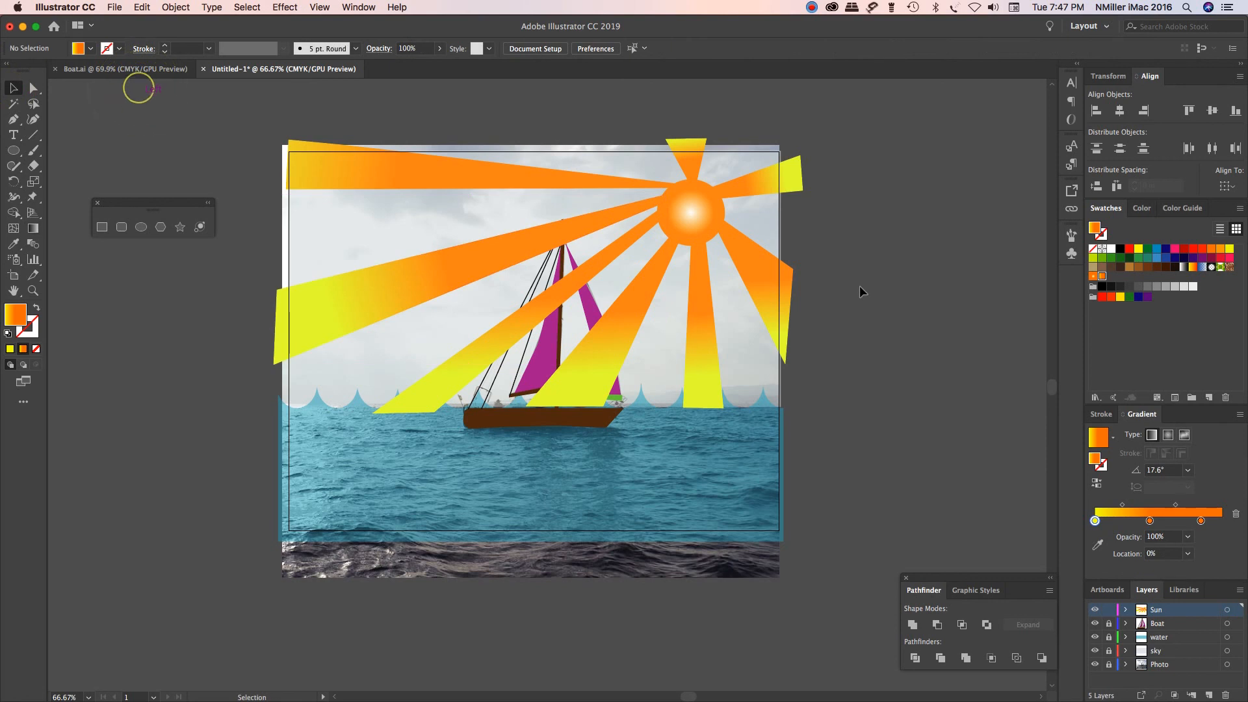
- Move the Sun layer directly below the Boat layer so the boat overlaps the rays
left_click_drag(1163, 599, 1171, 611)
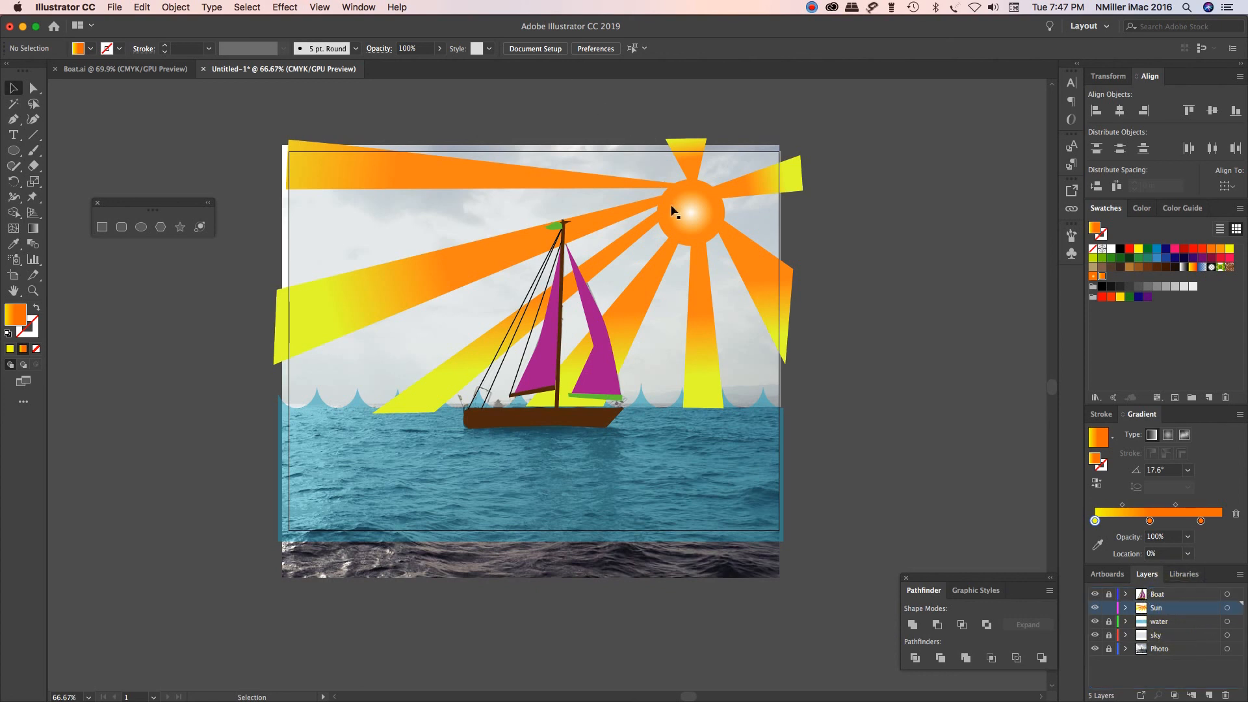
- Apply a Gaussian Blur with a 21.7-pixel radius to the sun circle and deselect it
left_click(693, 205)
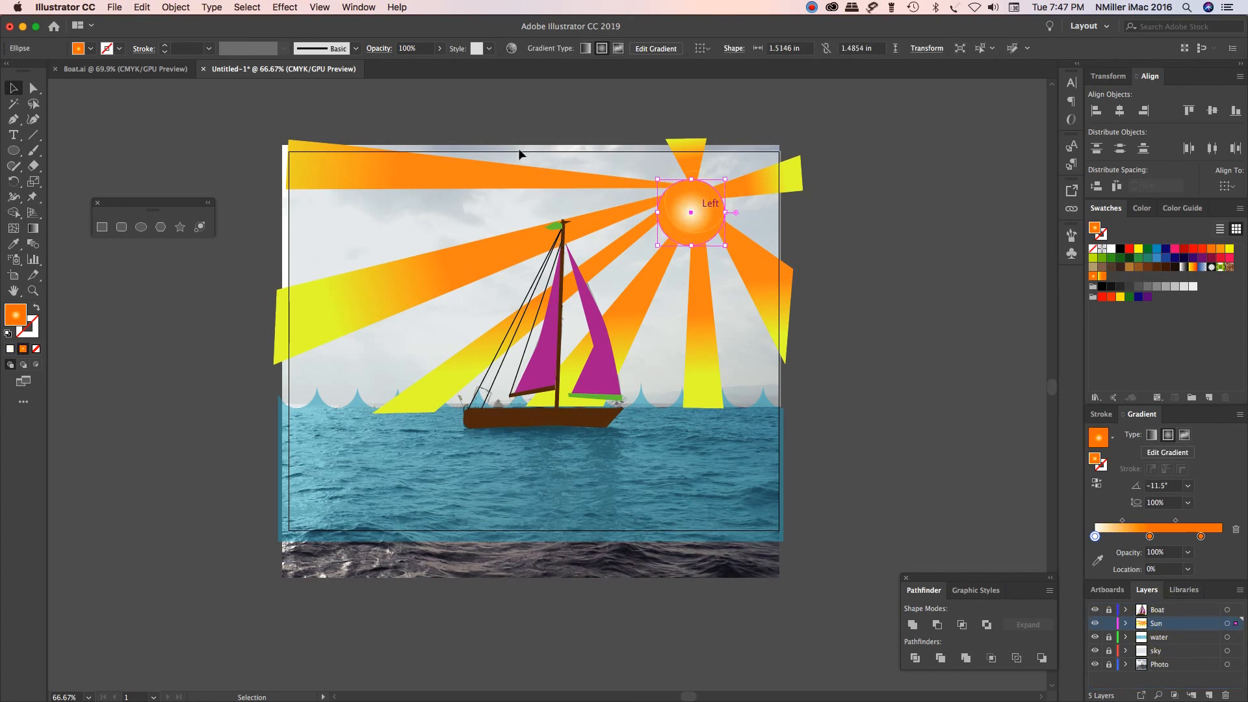
left_click(277, 7)
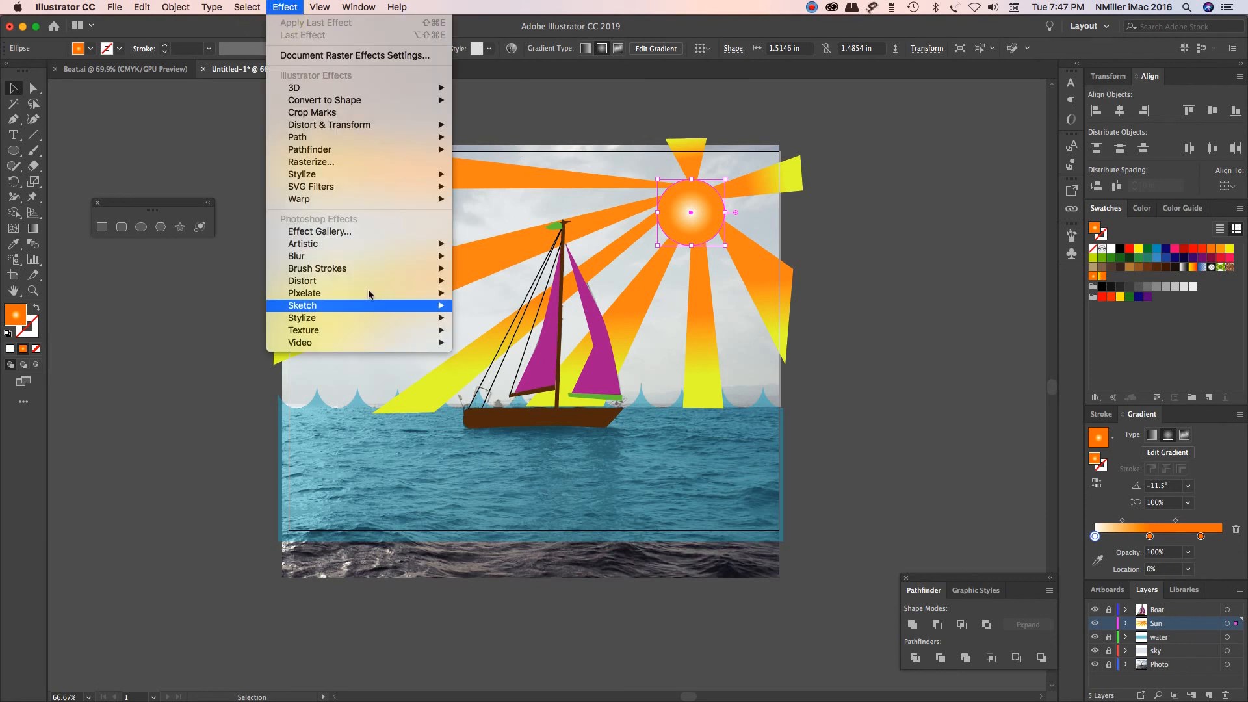
mouse_move(359, 257)
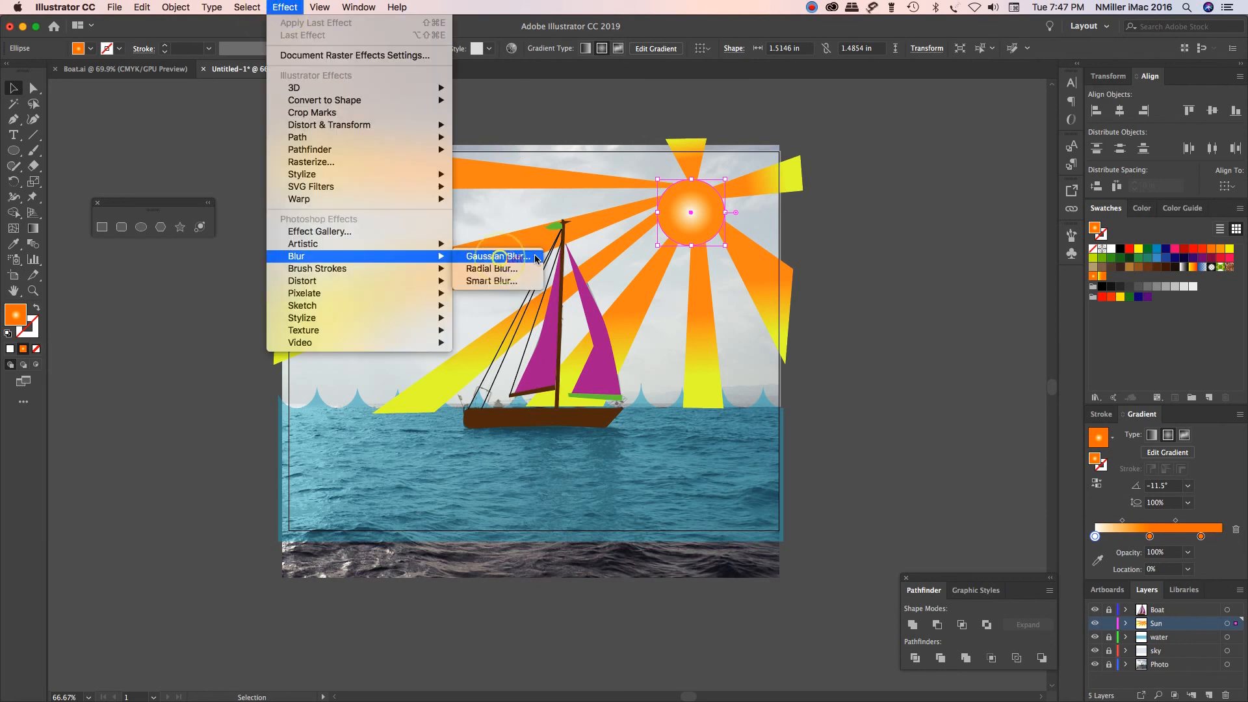
left_click(500, 260)
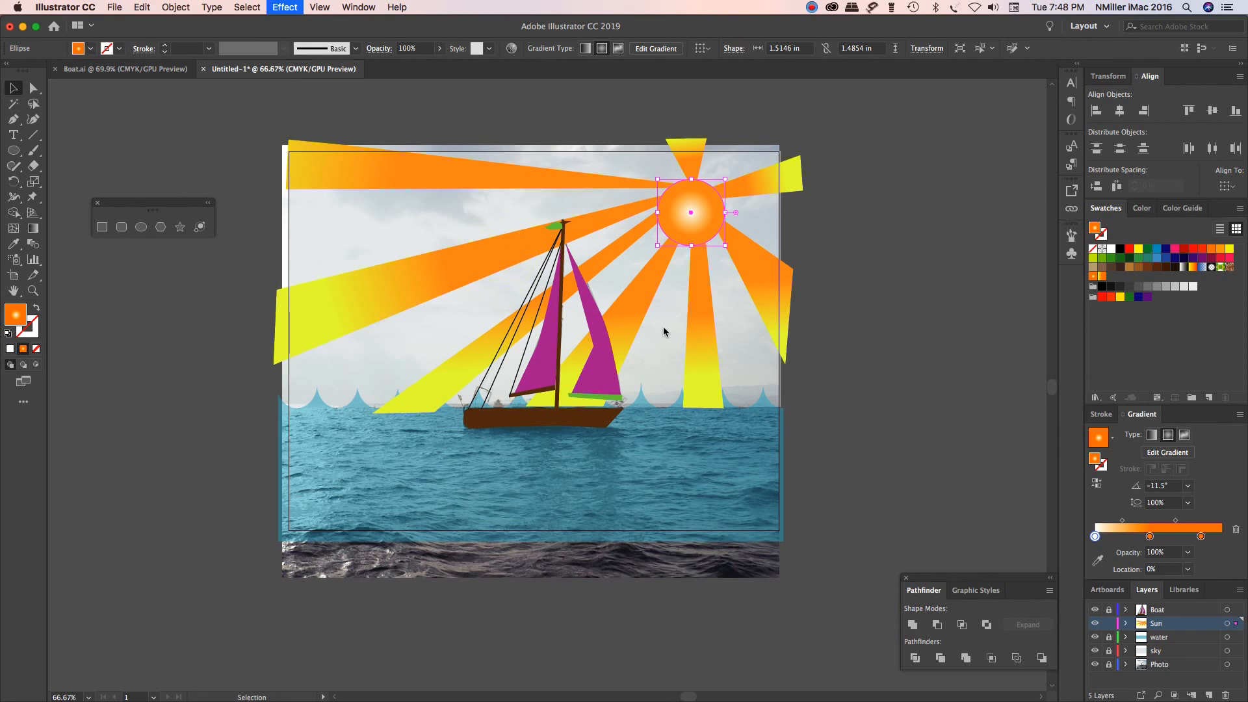
left_click_drag(597, 353, 583, 351)
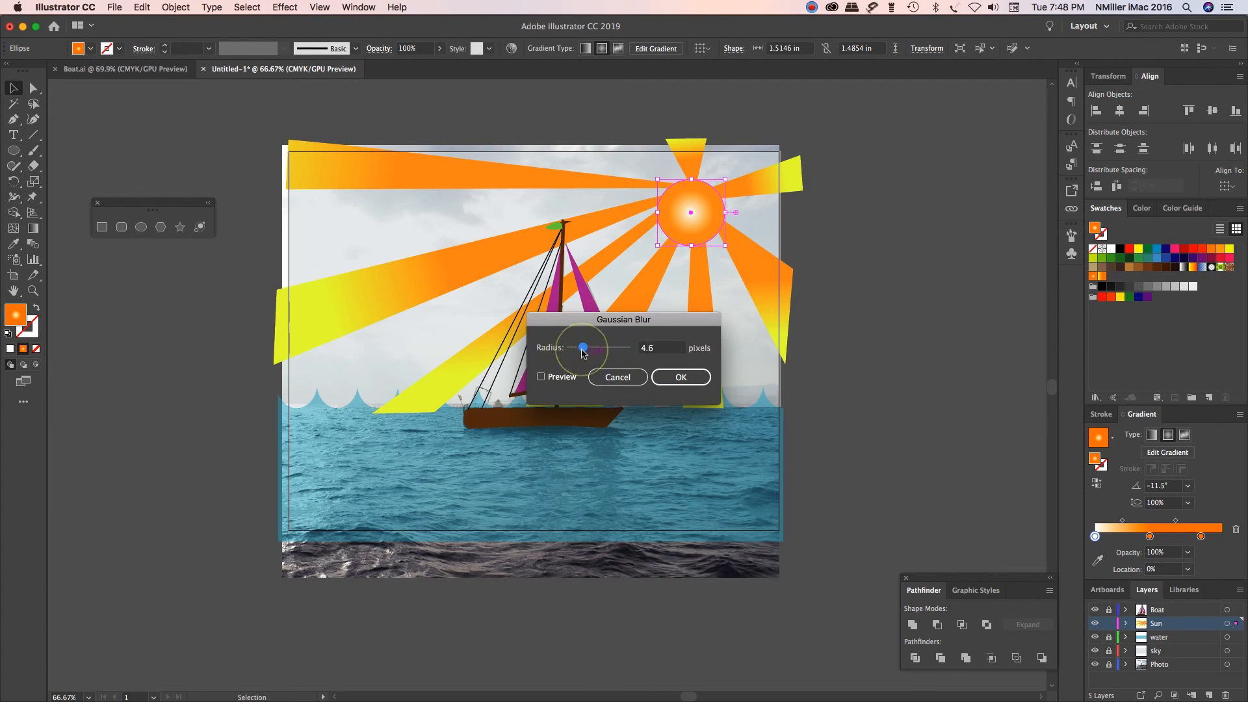
left_click(540, 377)
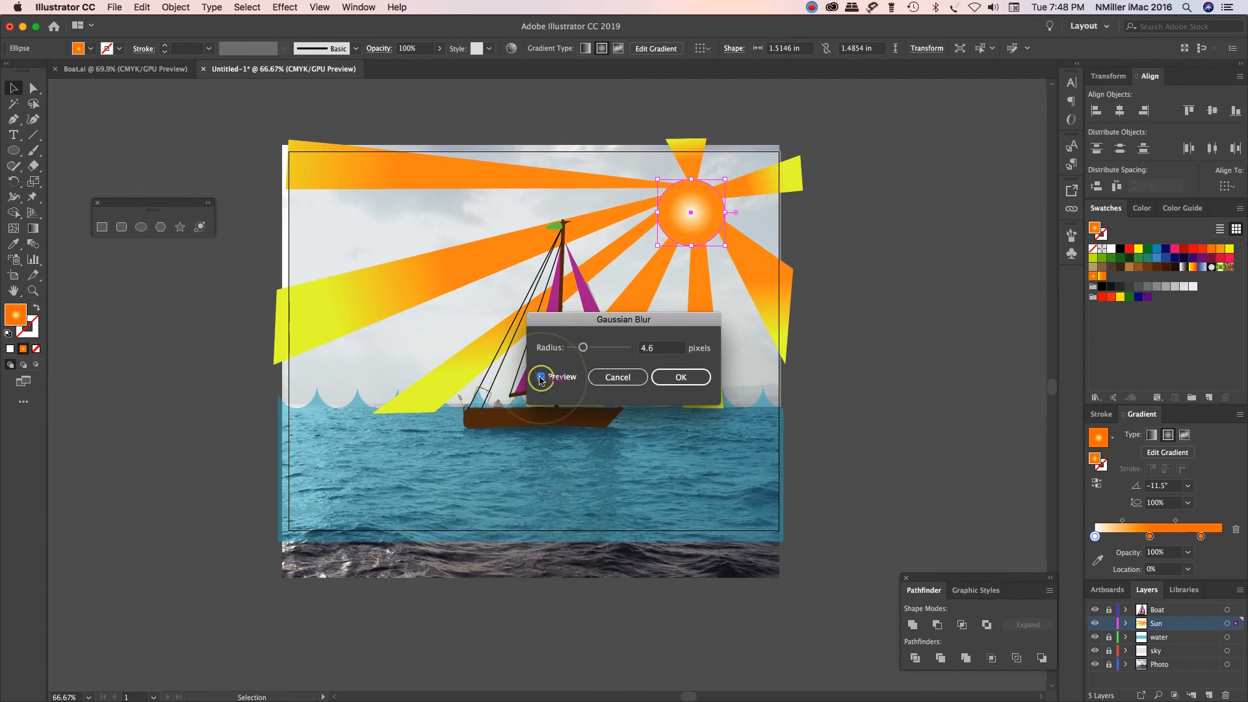
left_click_drag(586, 351, 603, 355)
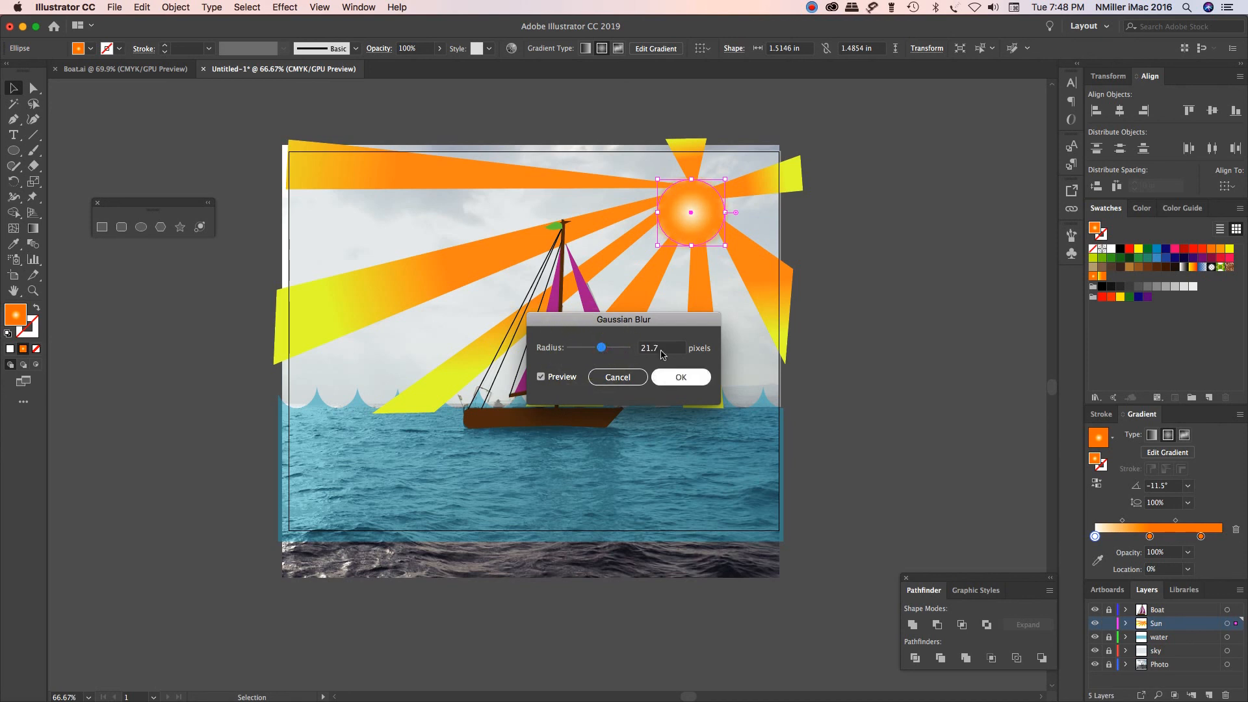
left_click(669, 380)
left_click(840, 373)
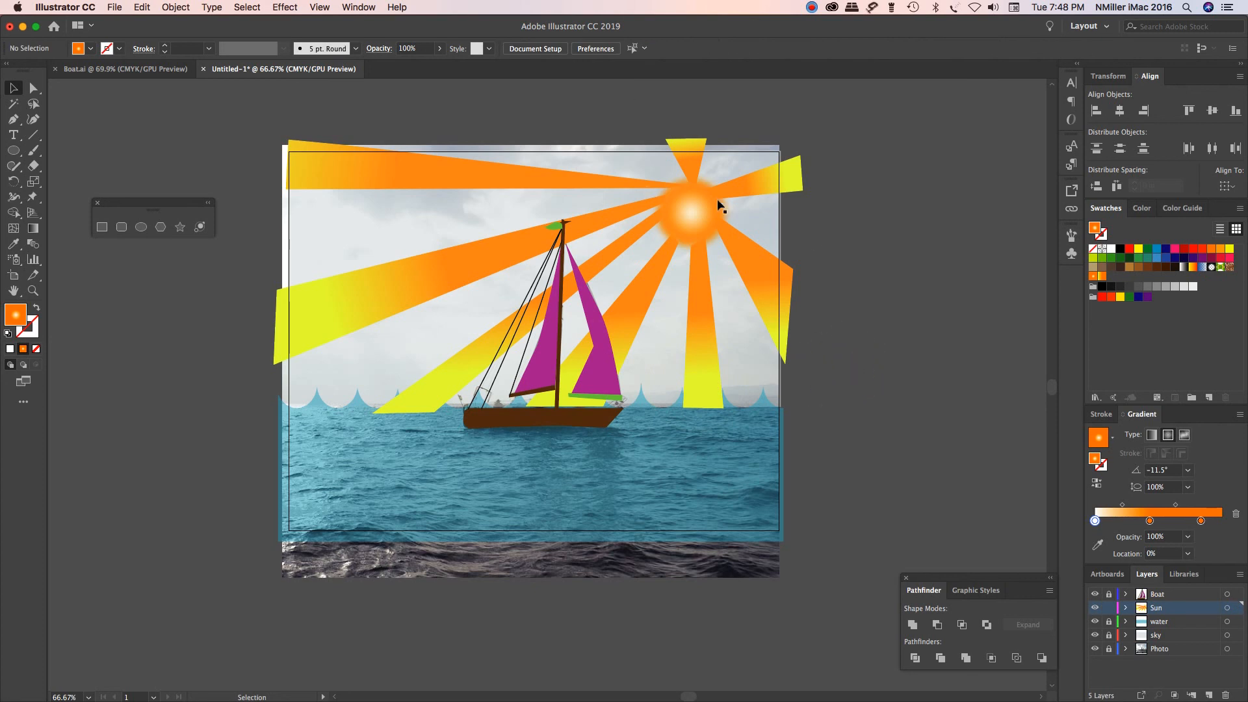
left_click(812, 7)
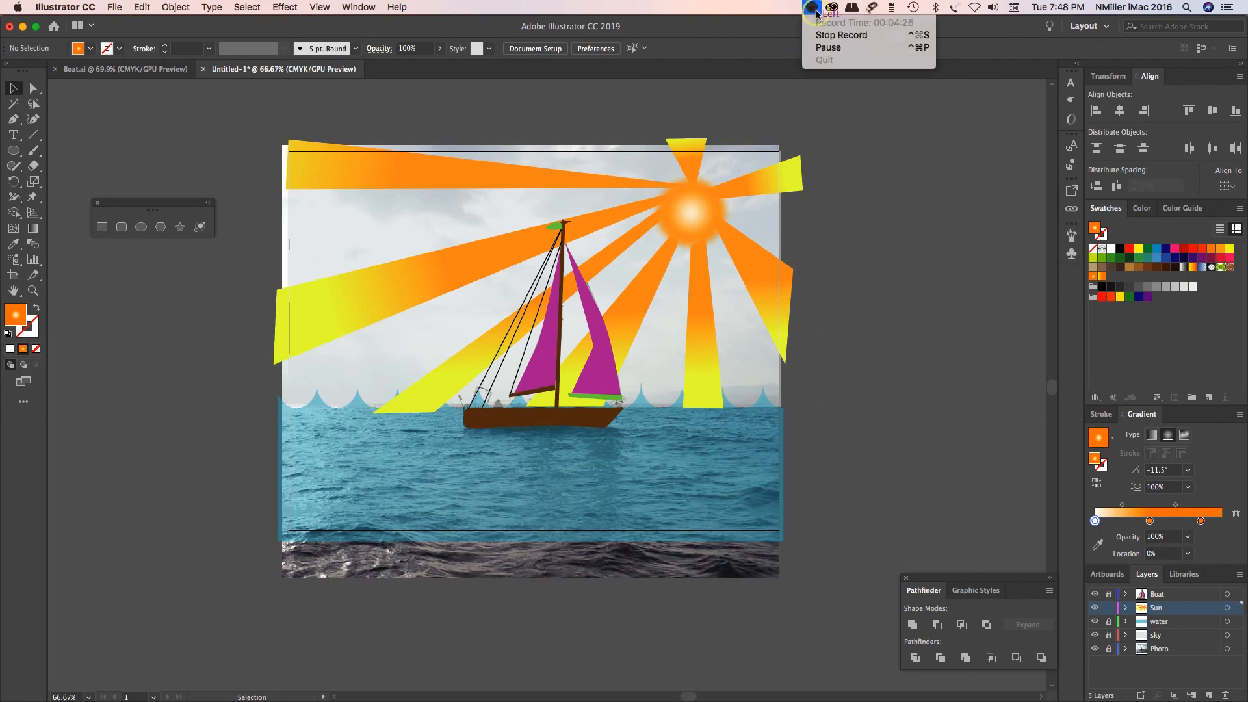